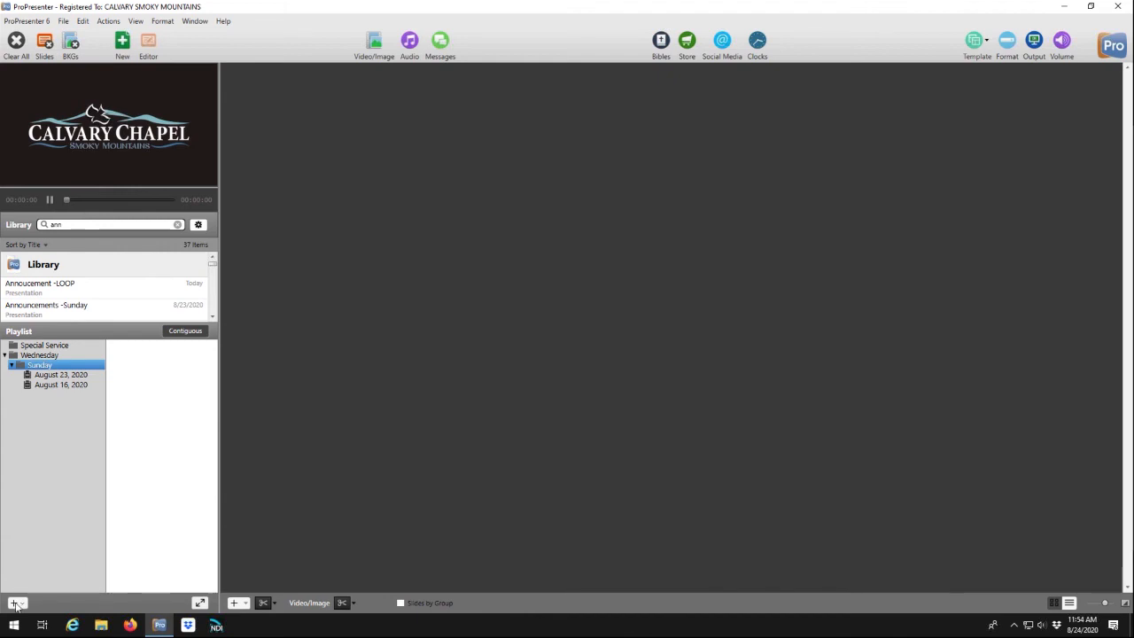
# Step: Add a new Planning Center (PCO) playlist for August 30, 2020 from Sunday Morning Service to the Sunday folder
pyautogui.click(16, 603)
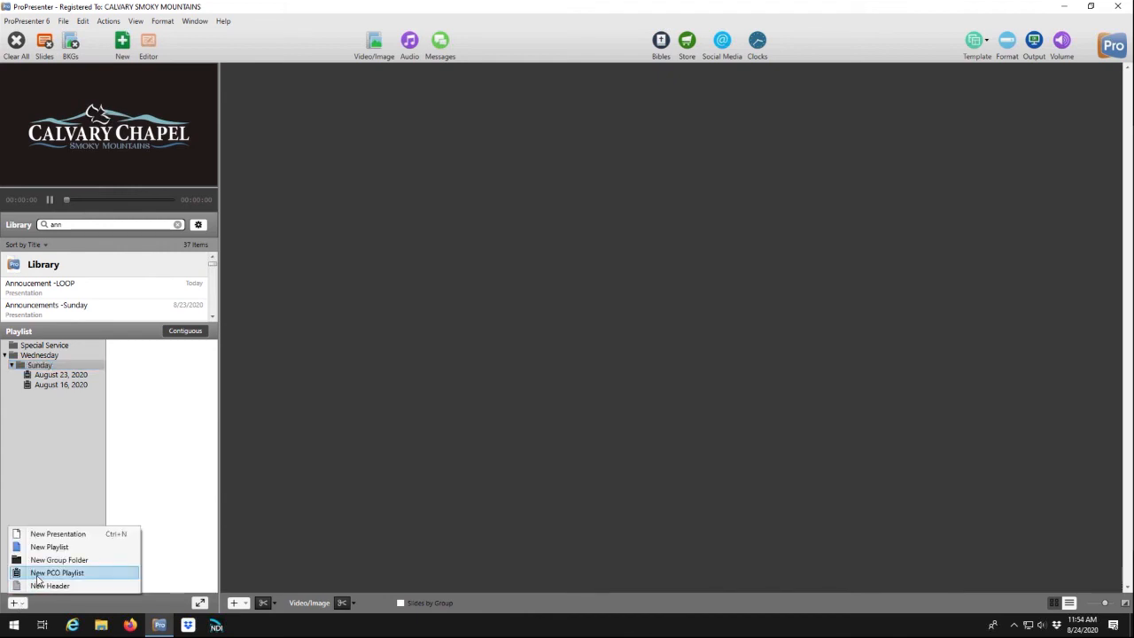
pyautogui.click(37, 576)
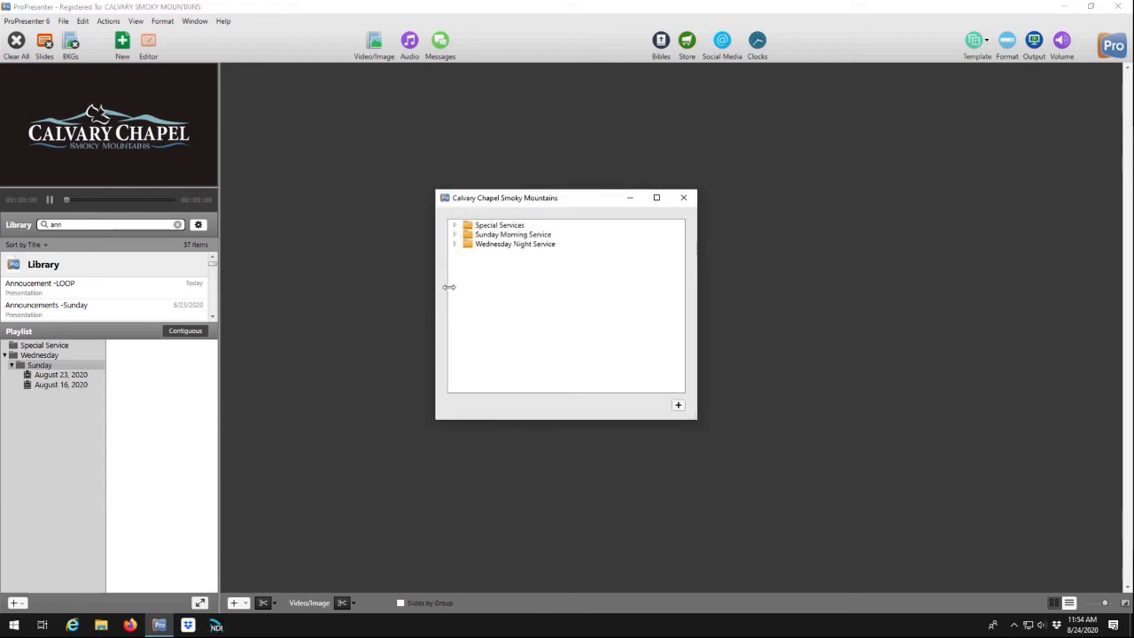
pyautogui.click(453, 235)
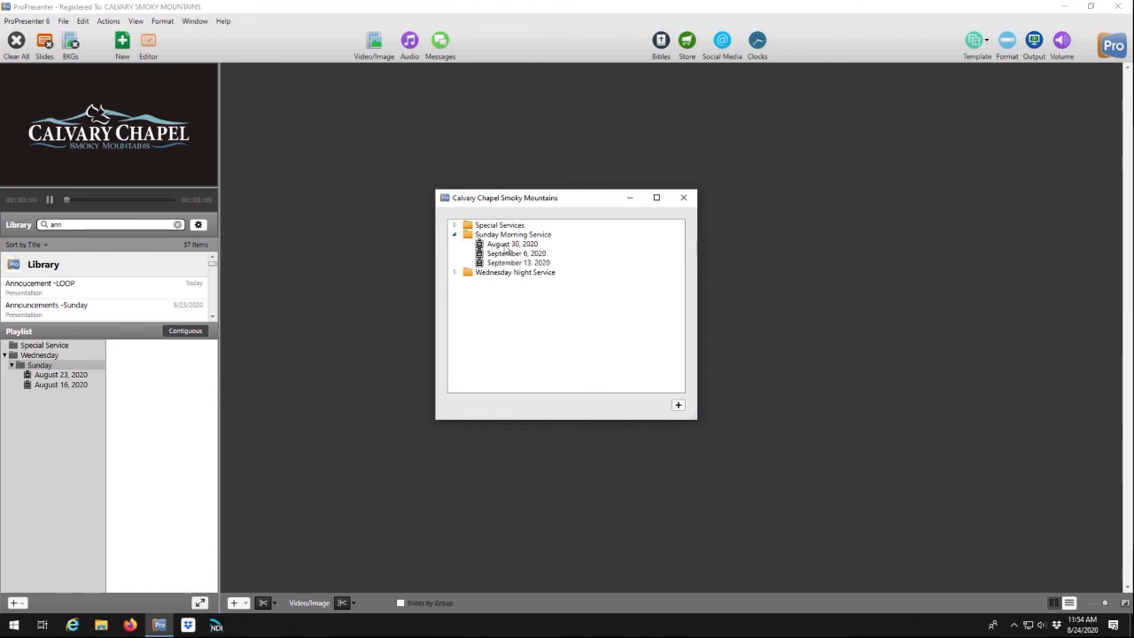
pyautogui.click(507, 244)
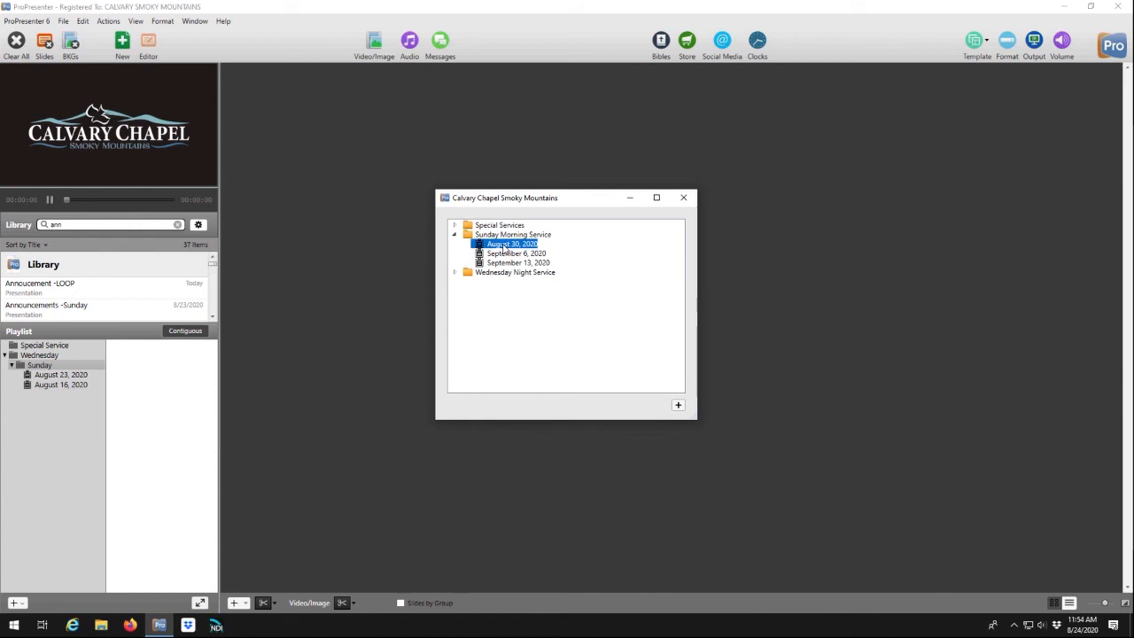
pyautogui.click(679, 407)
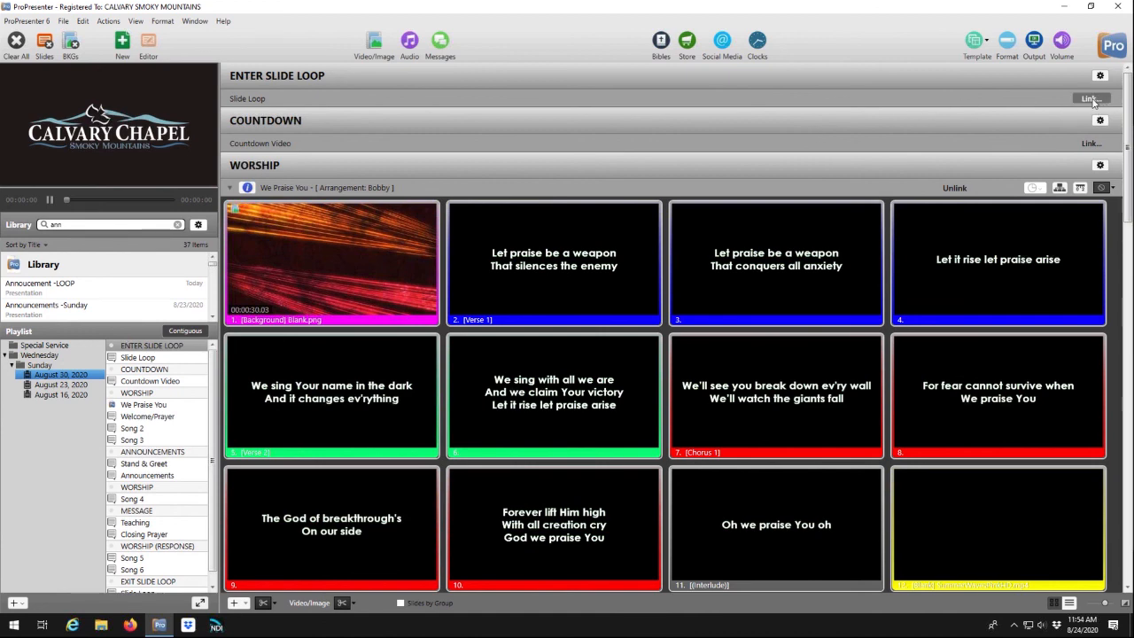
# Step: Search the library for "ann" and link the Annoucement -LOOP presentation to the Slide Loop item under ENTER SLIDE LOOP
pyautogui.click(1090, 99)
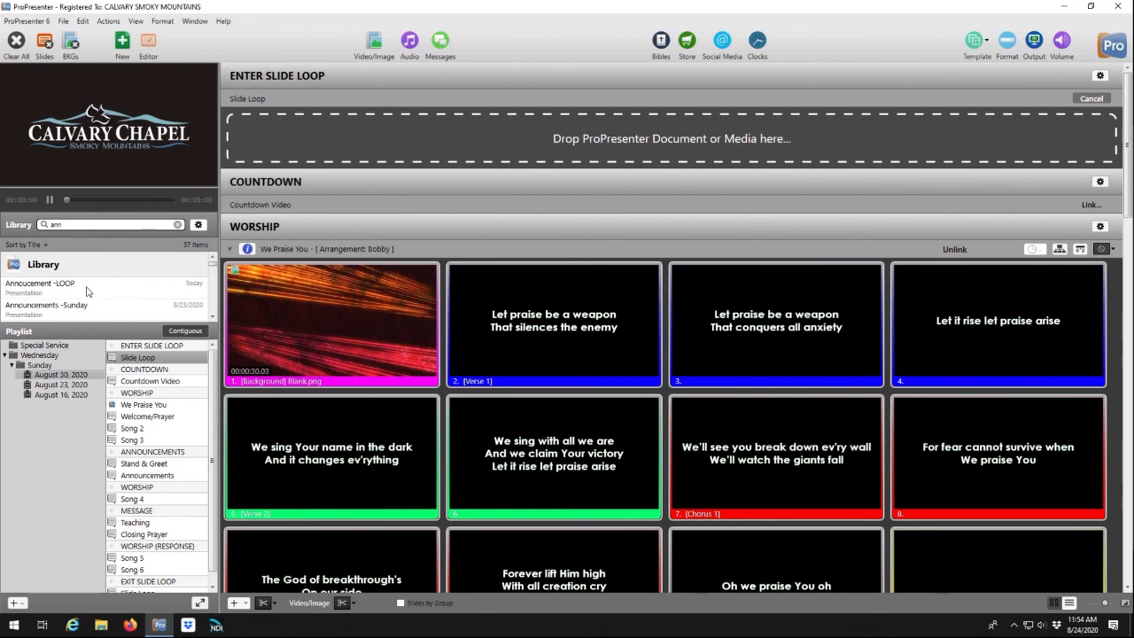
pyautogui.click(179, 225)
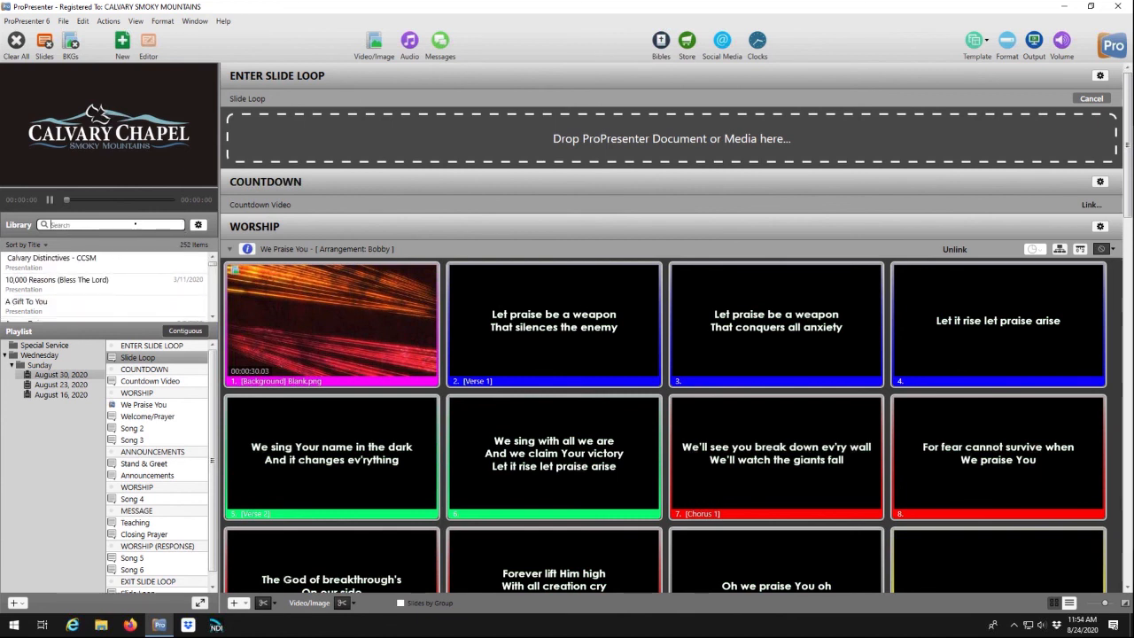
pyautogui.write('ann')
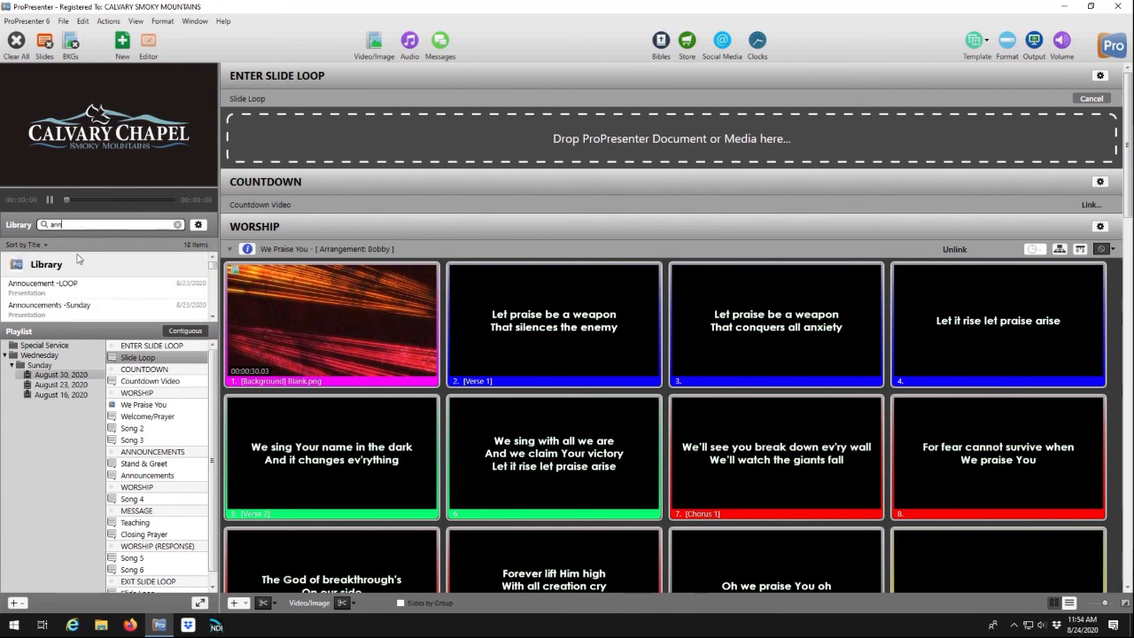
pyautogui.moveTo(65, 294); pyautogui.dragTo(482, 143)
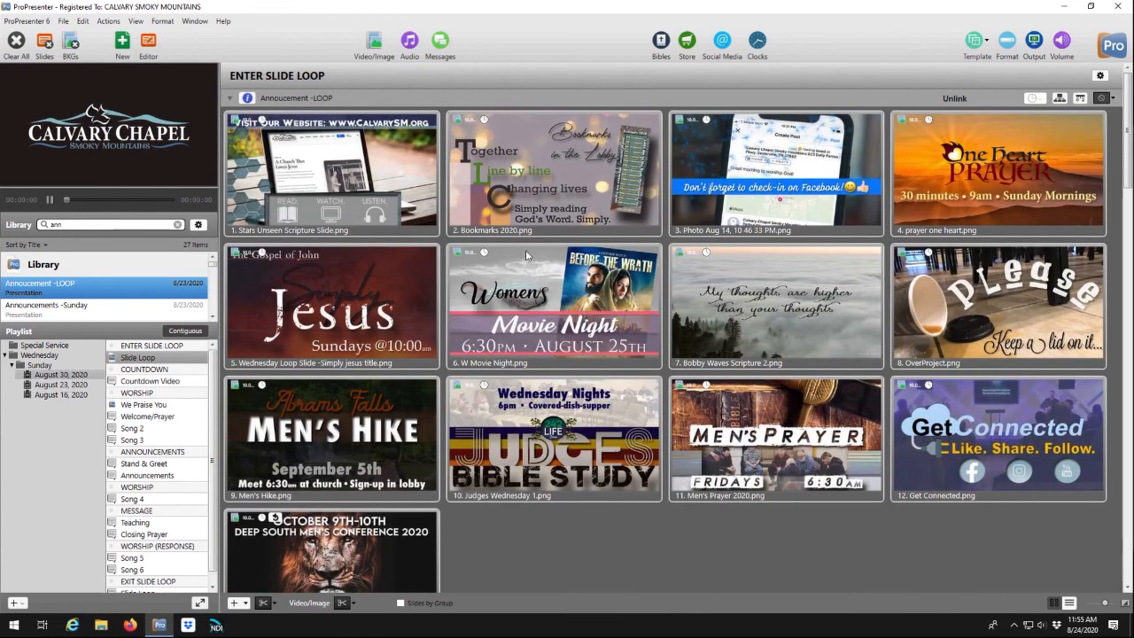
# Step: Link the Welcome Countdown Glitter Lights video from the Countdowns media to the Countdown Video item
pyautogui.scroll(-5, 544, 279)
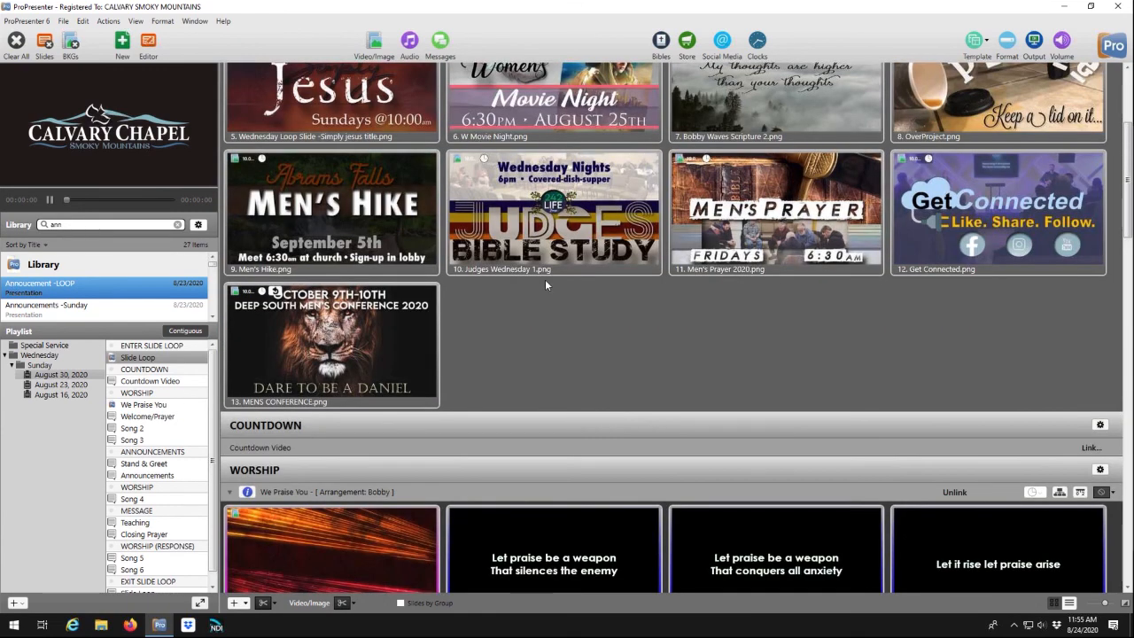
pyautogui.scroll(4, 545, 279)
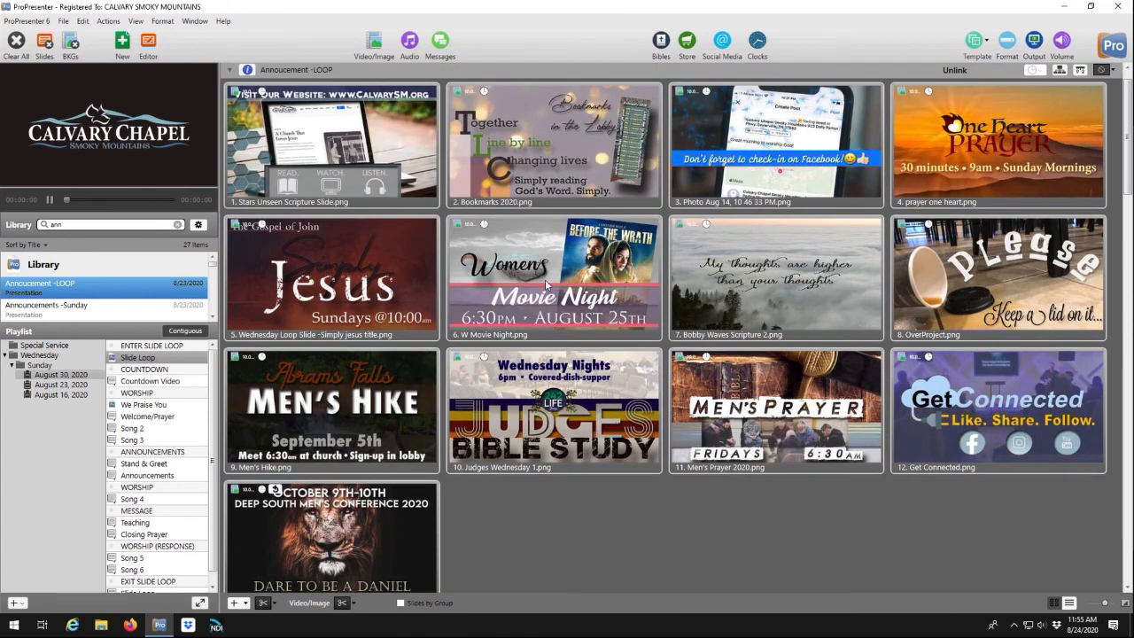
pyautogui.scroll(-5, 544, 279)
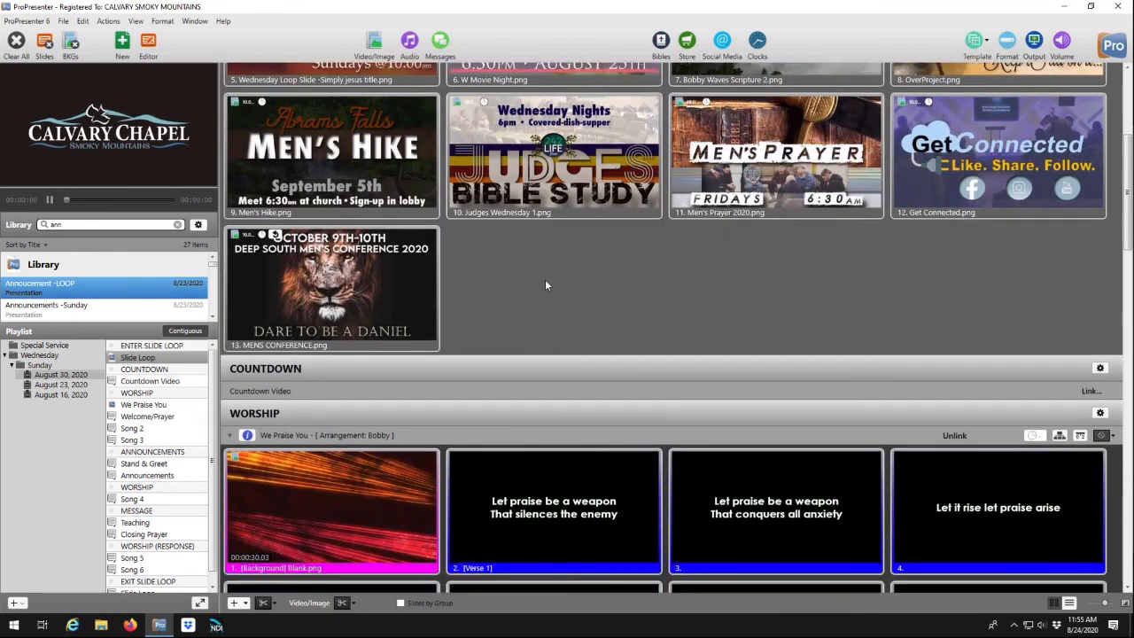
pyautogui.scroll(-2, 545, 284)
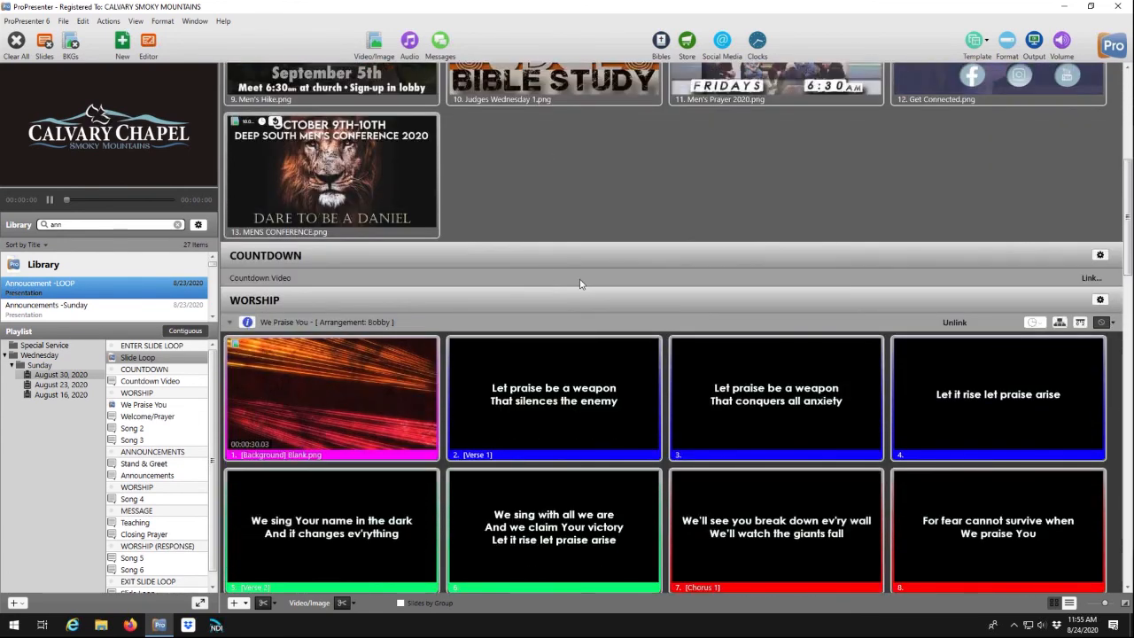
pyautogui.click(1088, 277)
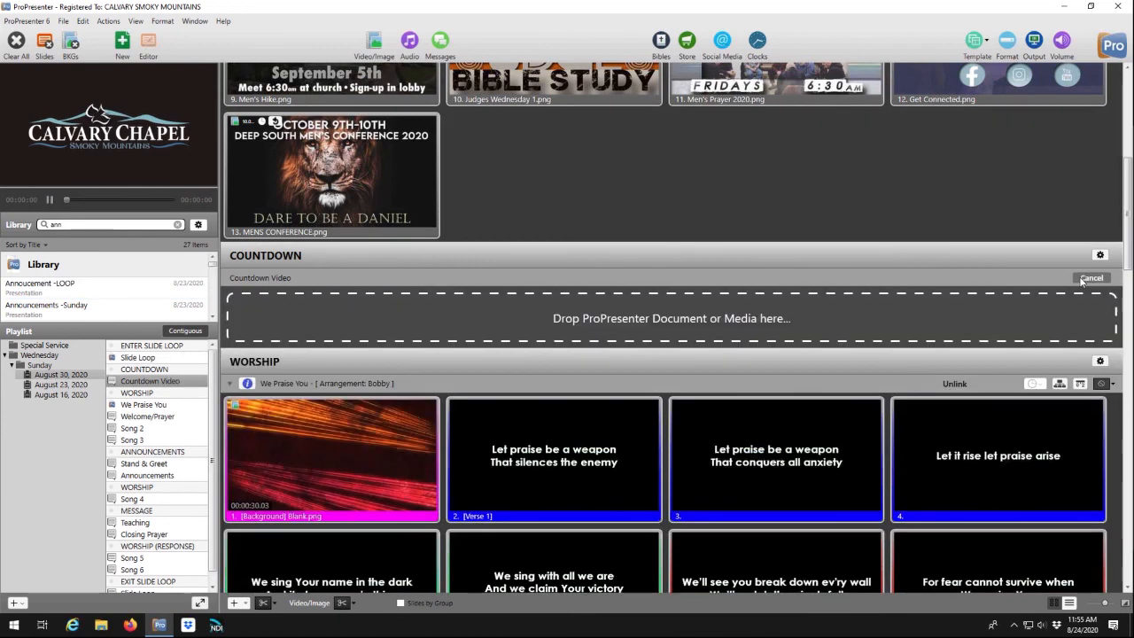
pyautogui.scroll(-2, 862, 270)
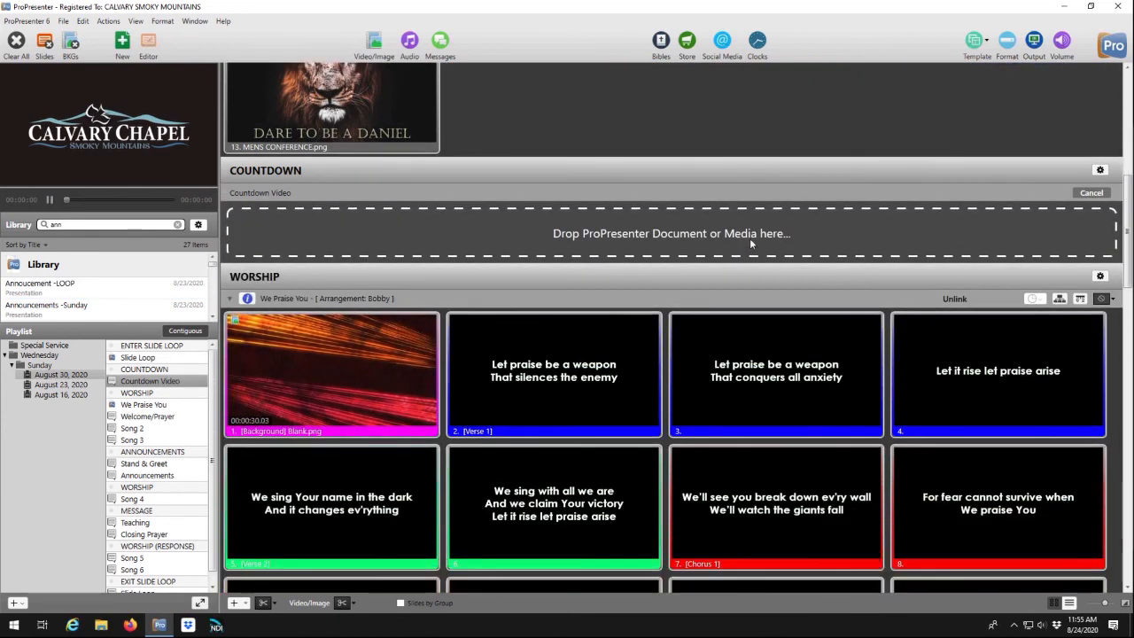
pyautogui.click(372, 44)
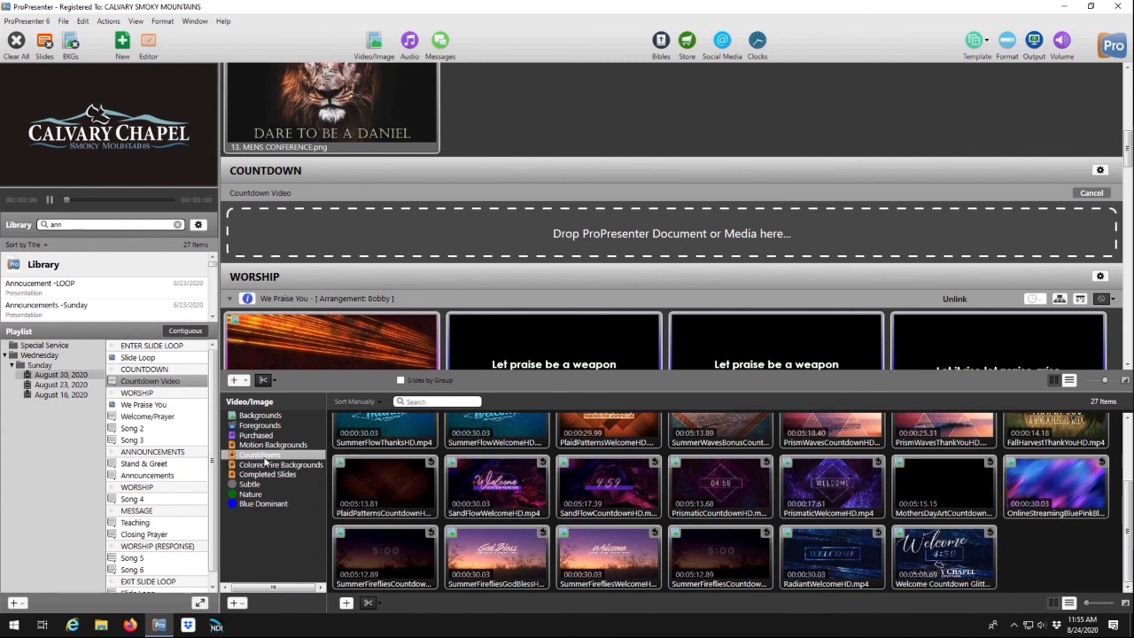
pyautogui.moveTo(960, 567); pyautogui.dragTo(617, 228)
# Step: Show the Motion Backgrounds media and remove the RadiantPinkOrangeSlowHD.mp4 cue from the first slide of We Praise You
pyautogui.scroll(-2, 626, 248)
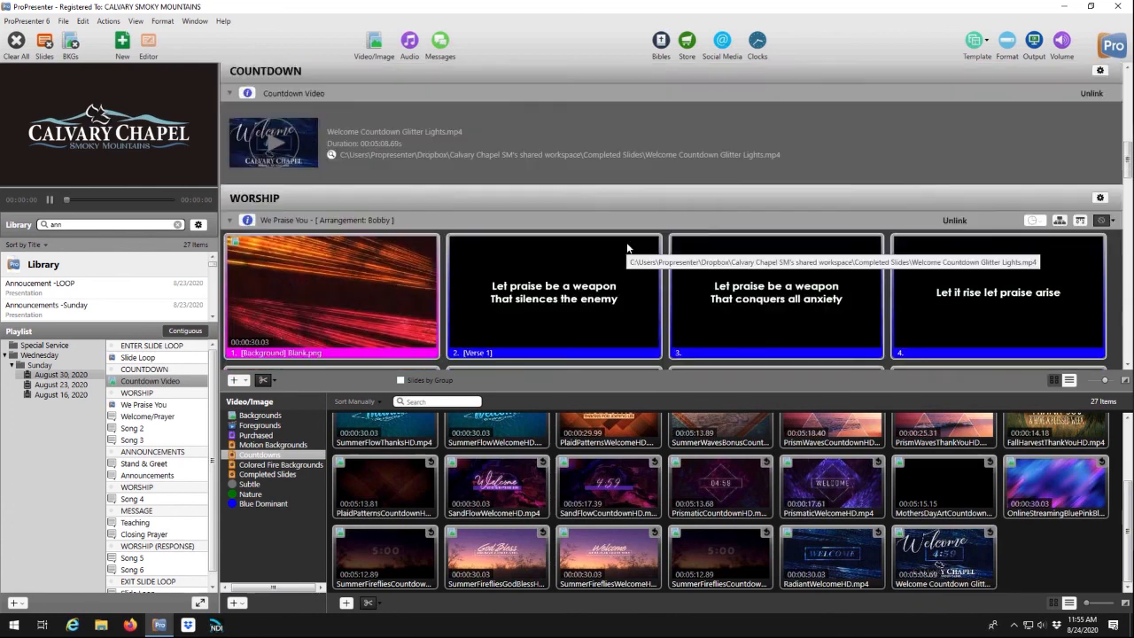
pyautogui.scroll(-1, 627, 248)
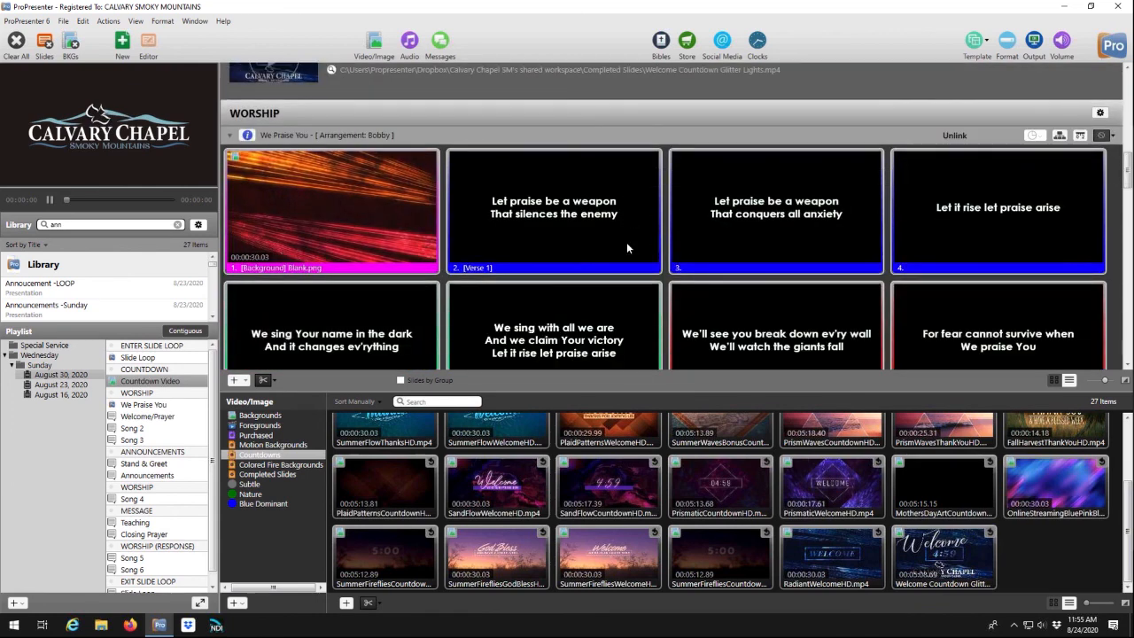
pyautogui.click(370, 189)
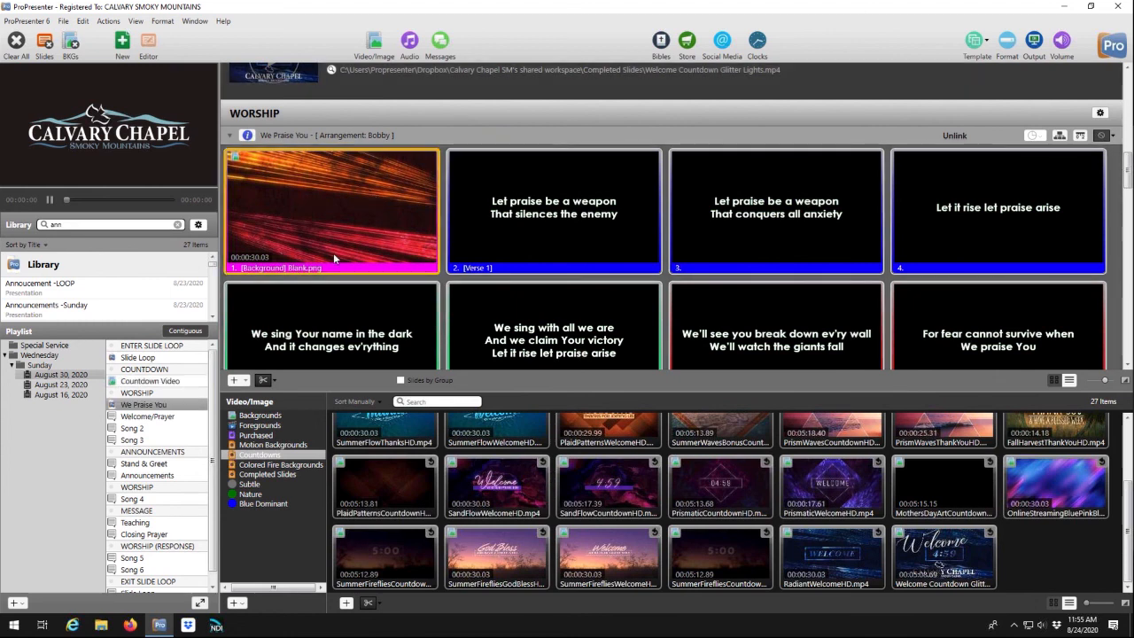
pyautogui.scroll(-1, 323, 254)
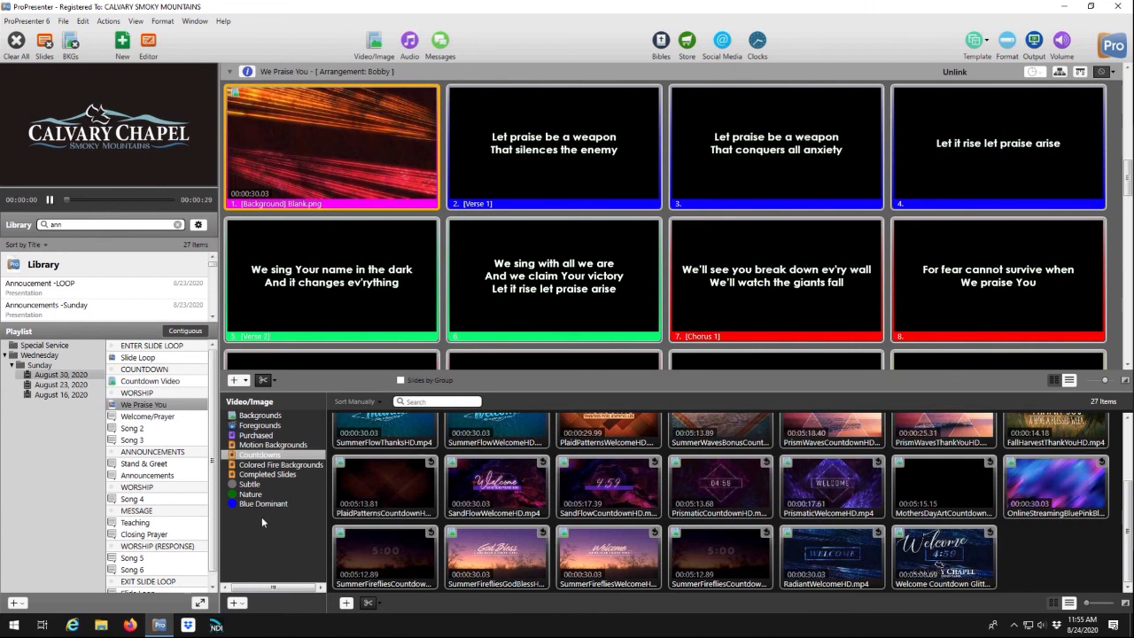
pyautogui.click(266, 444)
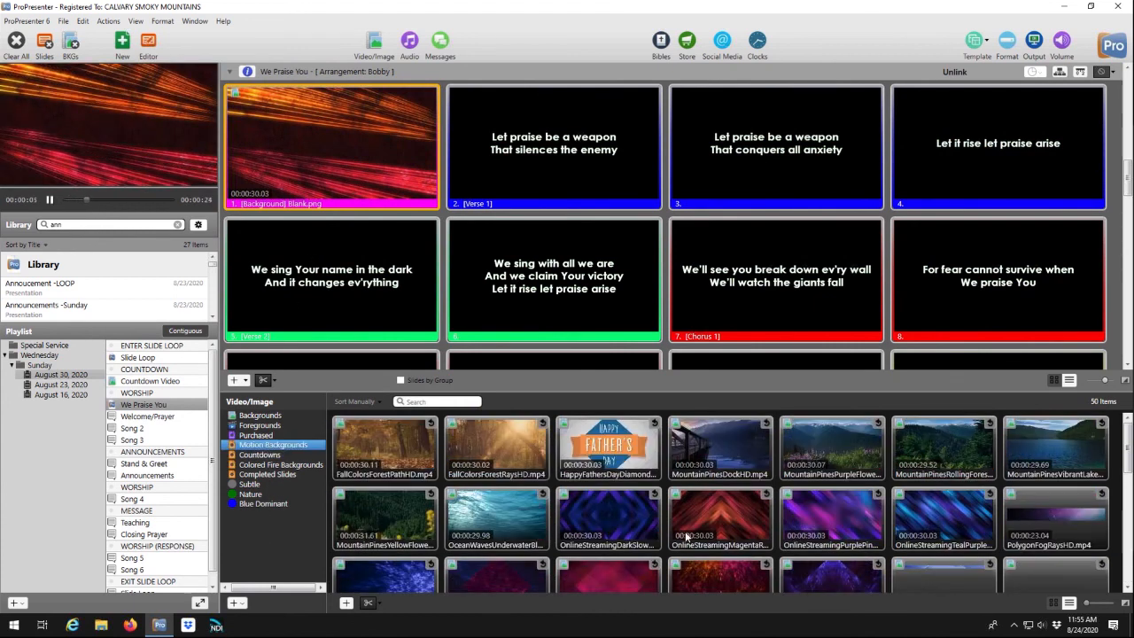
pyautogui.scroll(-1, 344, 148)
pyautogui.rightClick(344, 148)
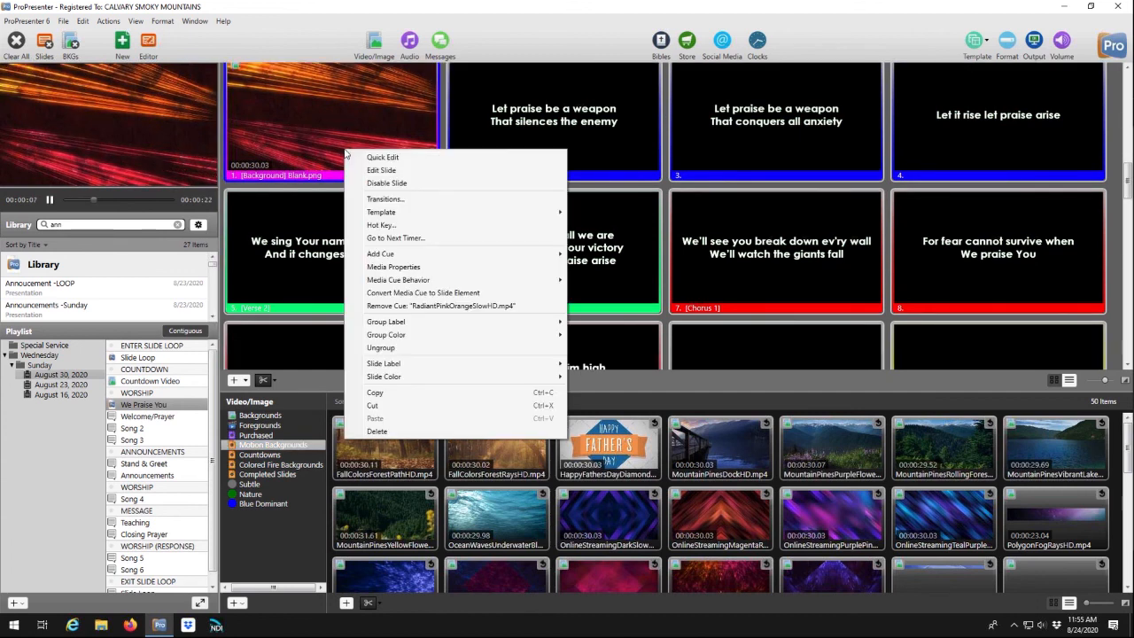
pyautogui.click(404, 306)
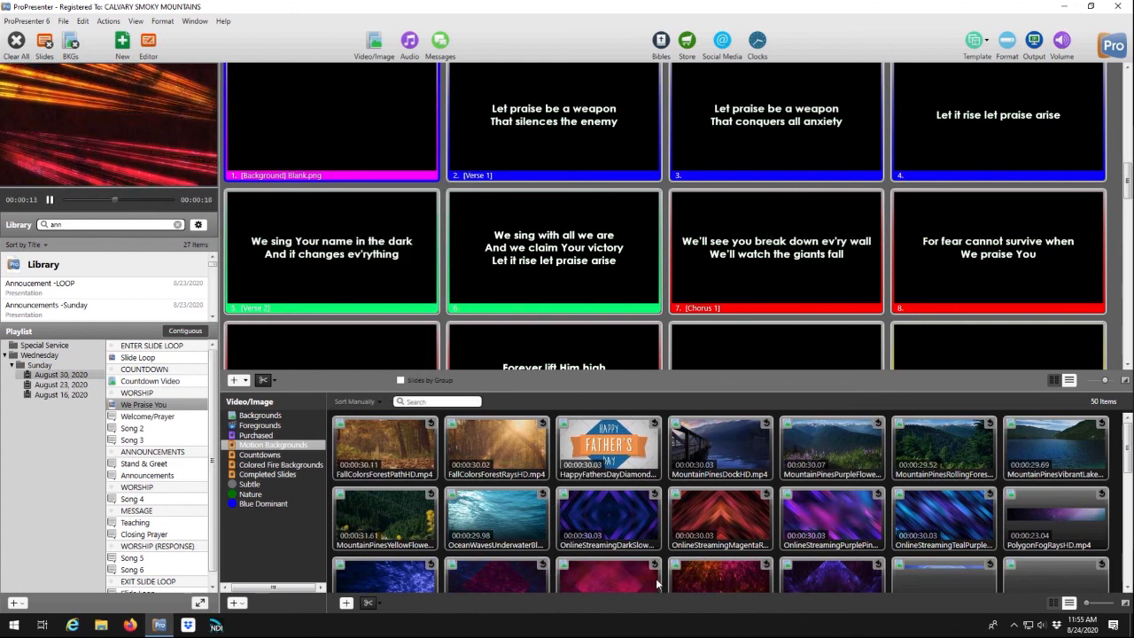
# Step: Apply the RadiantStainedGlassHD.mp4 motion background to the blank first slide of We Praise You
pyautogui.scroll(-1, 877, 564)
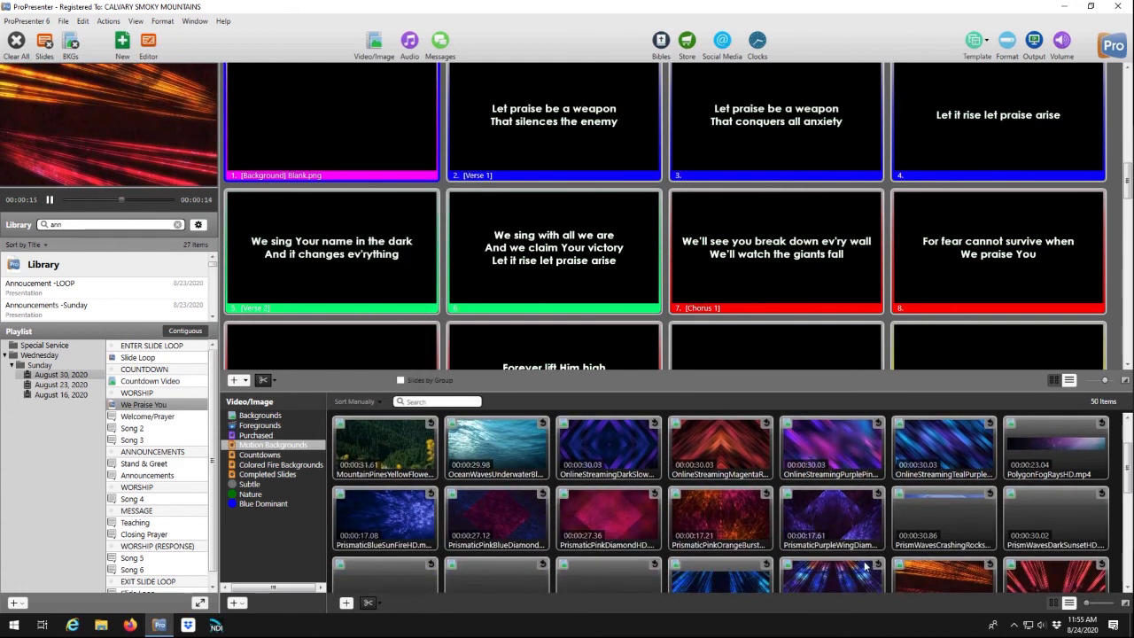
pyautogui.scroll(-2, 855, 574)
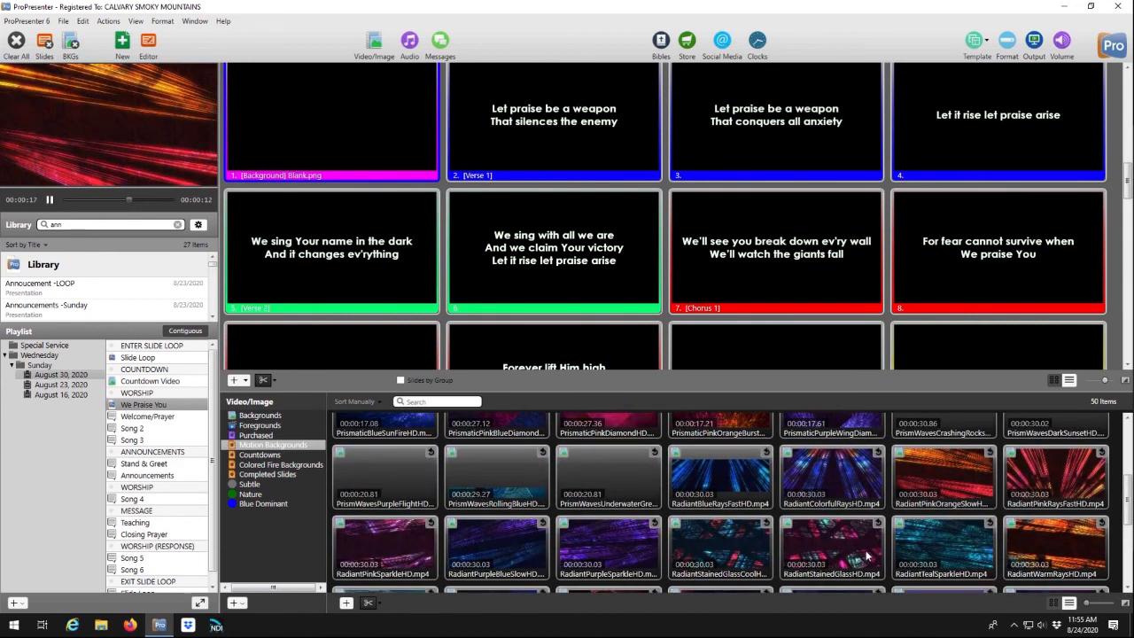
pyautogui.moveTo(862, 554); pyautogui.dragTo(398, 121)
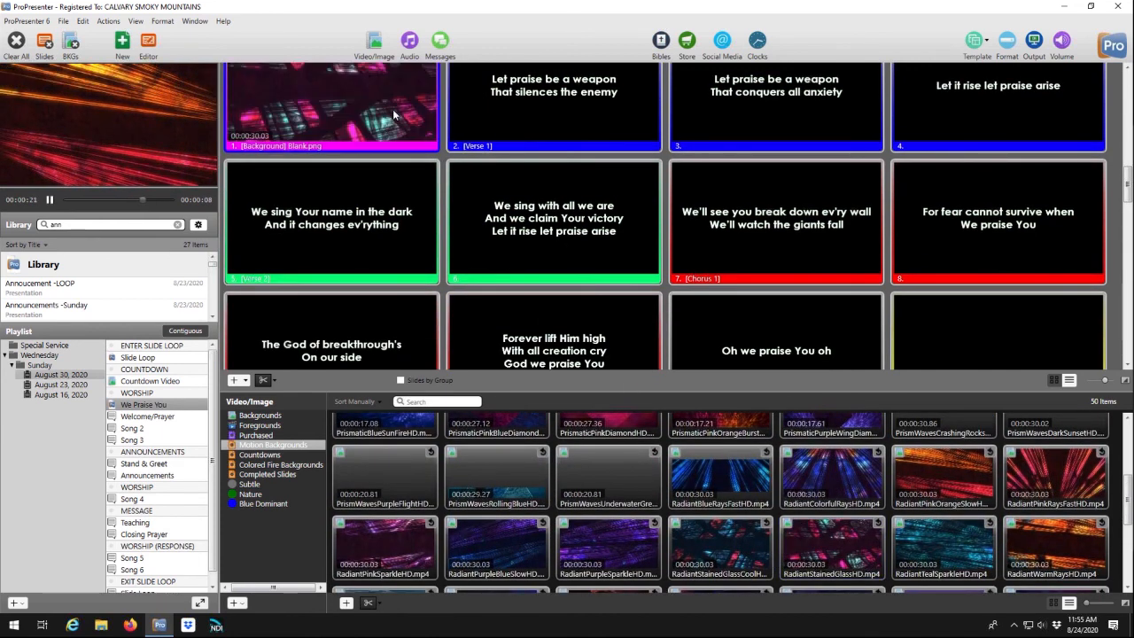
# Step: Link the RadiantWelcomeHD.mp4 video from the Countdowns media to the Welcome/Prayer item
pyautogui.scroll(-2, 547, 278)
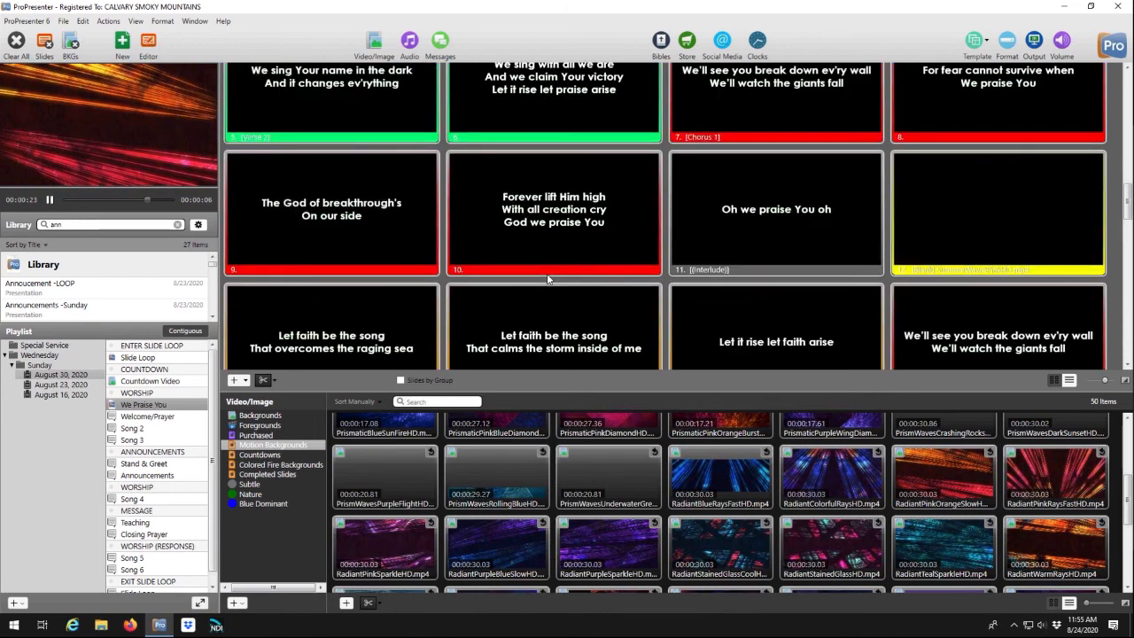
pyautogui.scroll(-2, 548, 278)
pyautogui.scroll(-4, 545, 273)
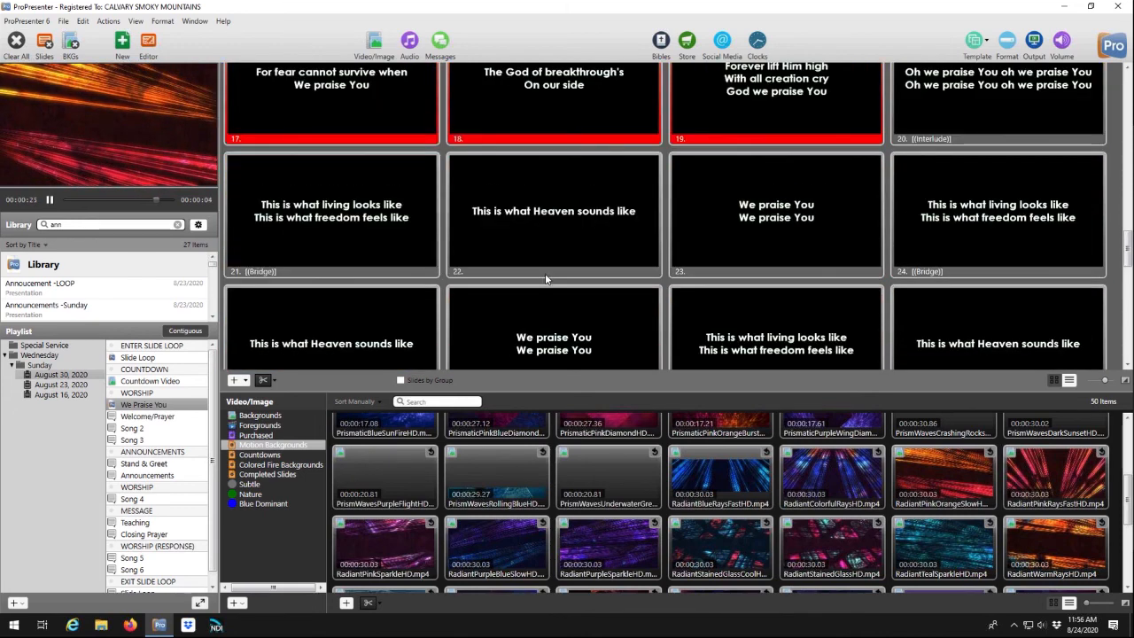
pyautogui.scroll(-6, 545, 279)
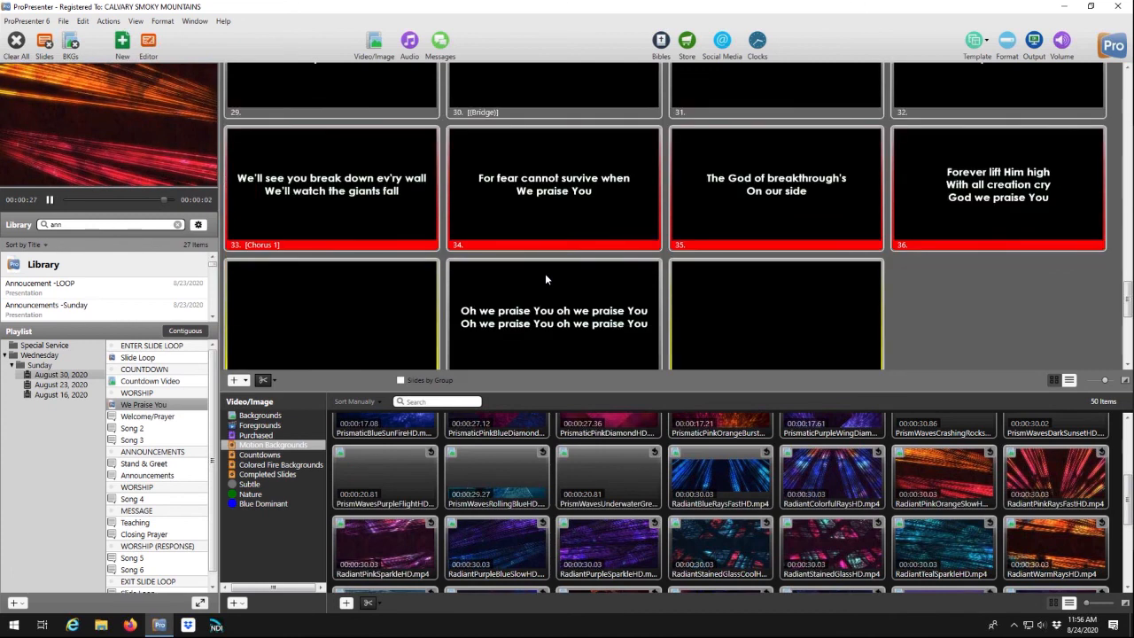
pyautogui.scroll(-1, 545, 279)
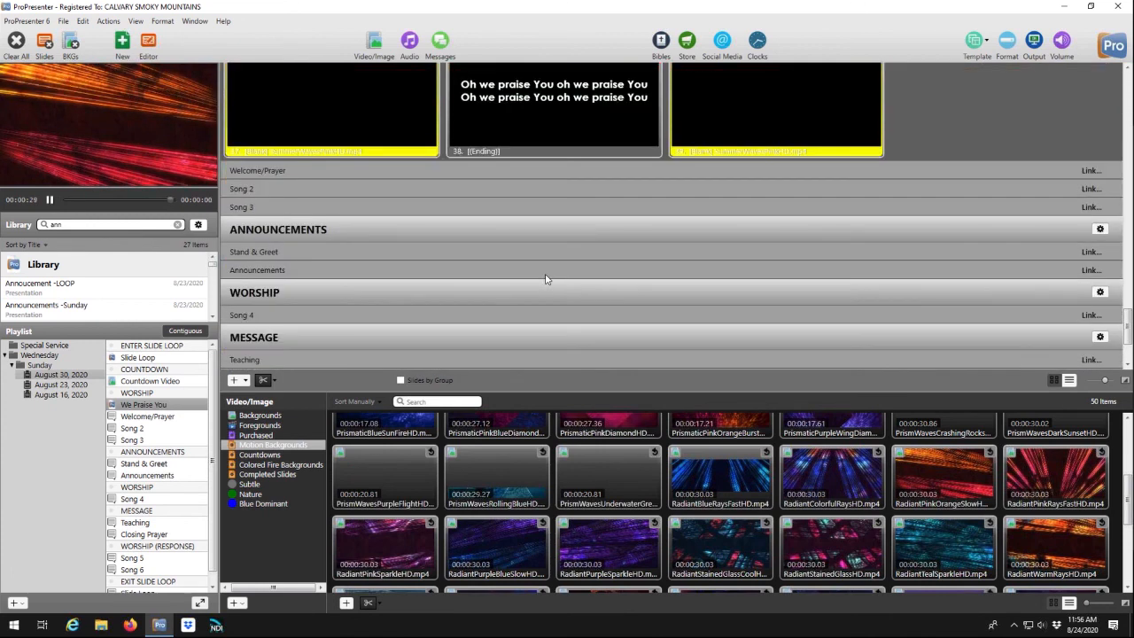
pyautogui.click(1090, 171)
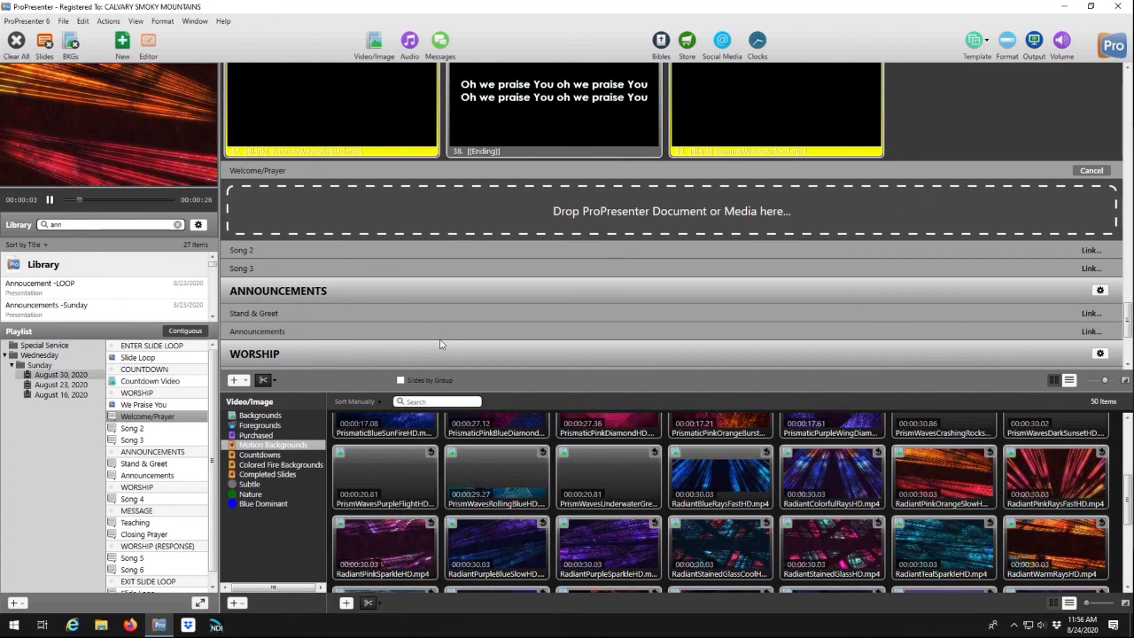
pyautogui.click(256, 455)
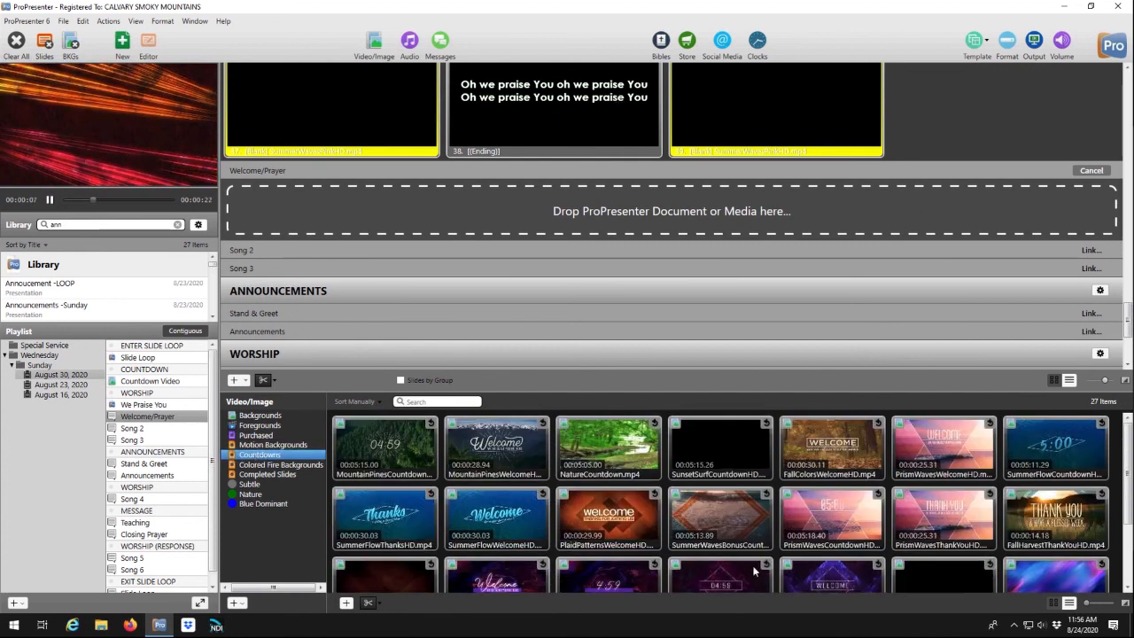
pyautogui.scroll(-3, 754, 571)
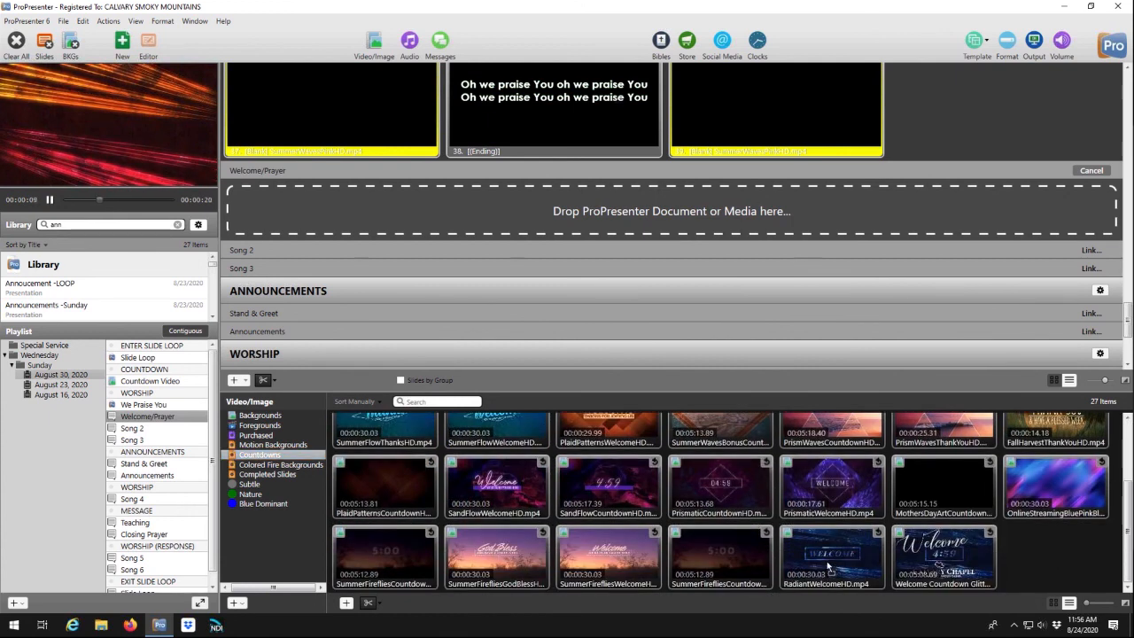
pyautogui.moveTo(829, 567); pyautogui.dragTo(634, 214)
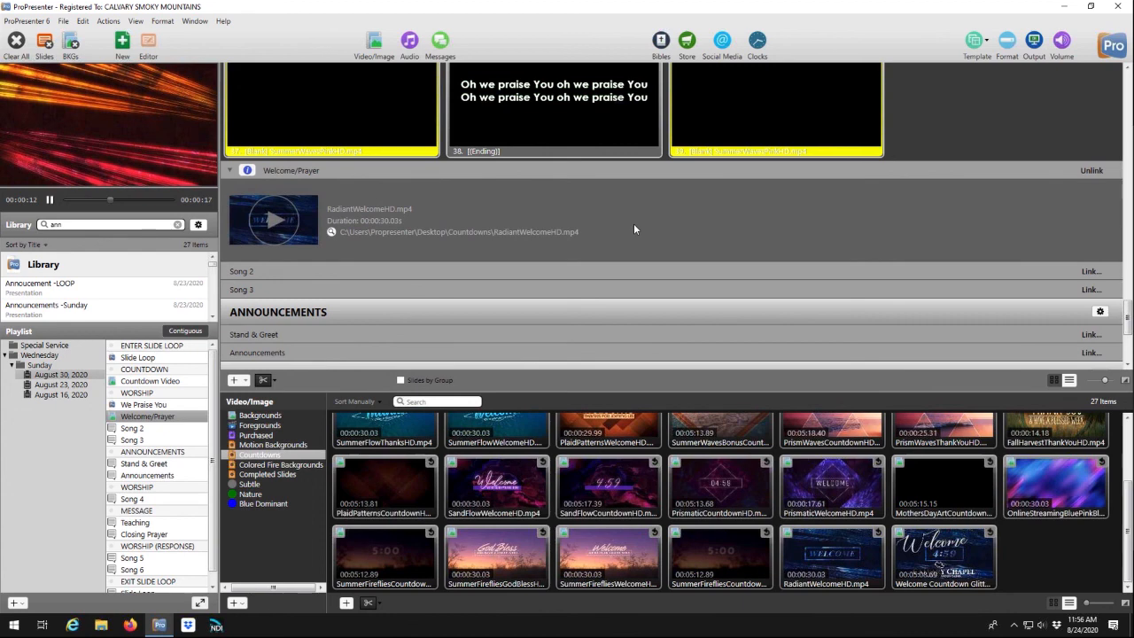
pyautogui.scroll(-1, 634, 224)
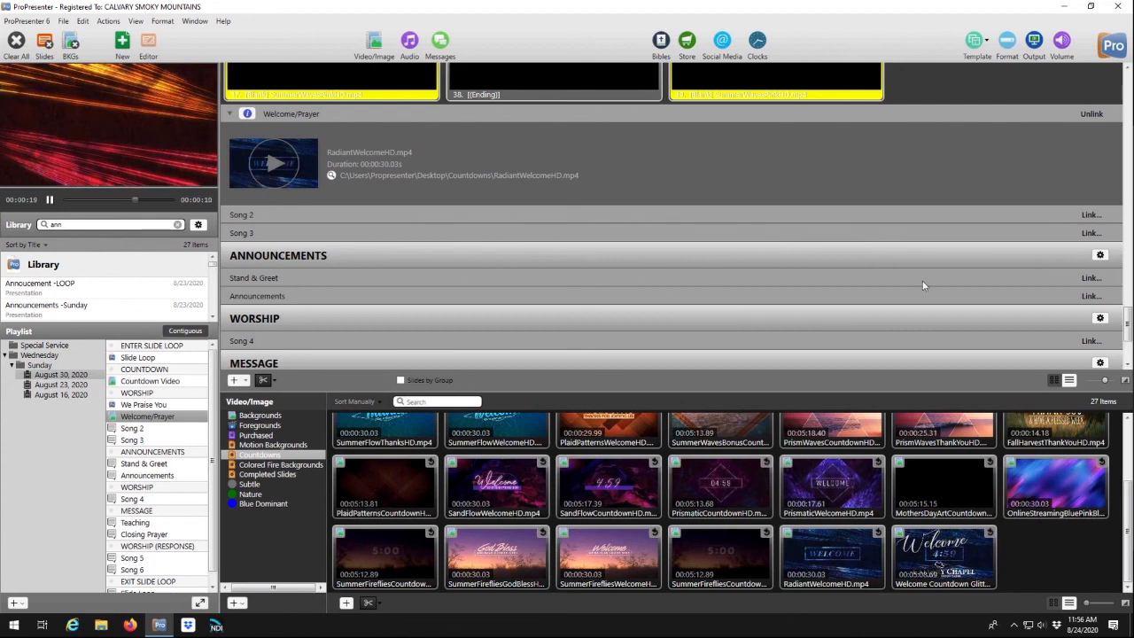
# Step: Link the RadiantWelcomeHD.mp4 video from the Countdowns media to the Stand & Greet item and ready the Announcements item for linking
pyautogui.click(1091, 278)
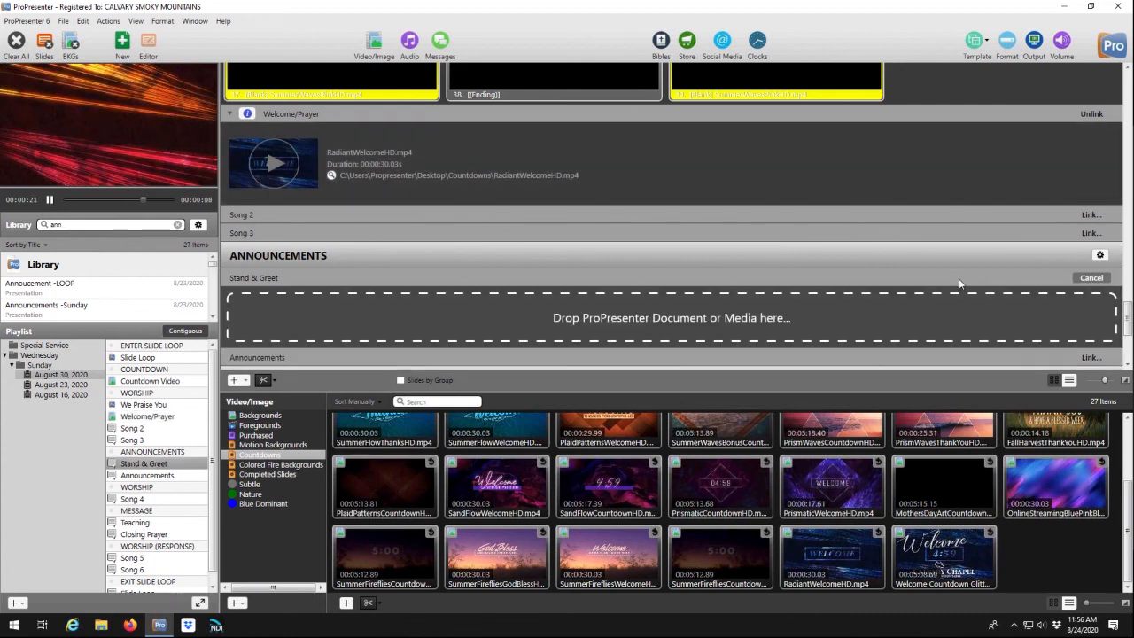
pyautogui.scroll(-3, 959, 280)
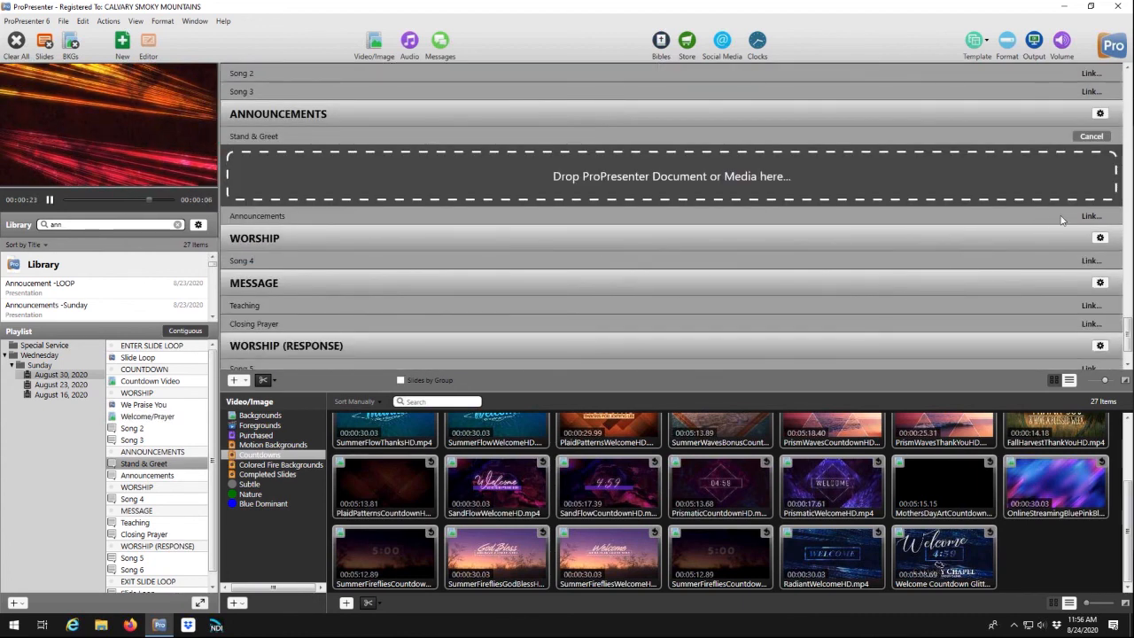
pyautogui.click(1081, 218)
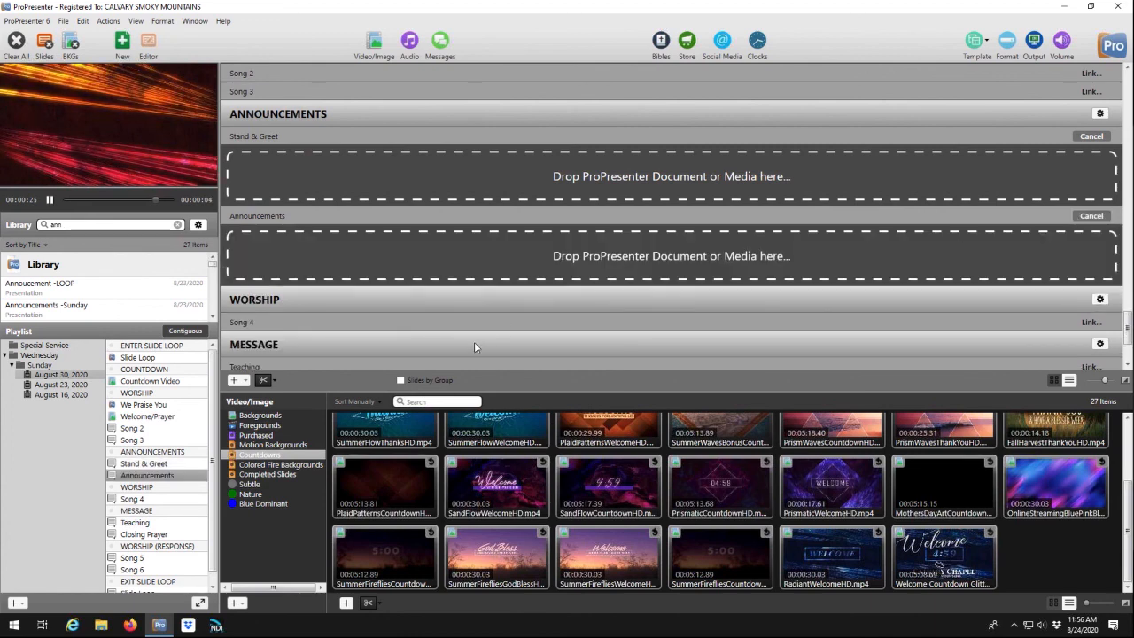
pyautogui.click(275, 445)
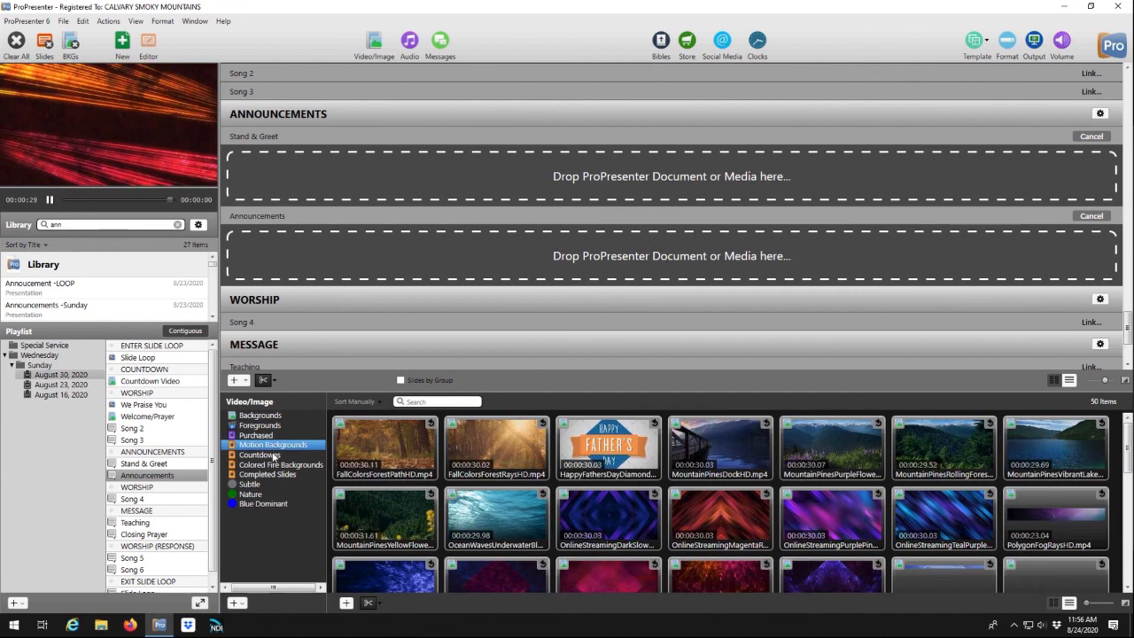
pyautogui.click(275, 455)
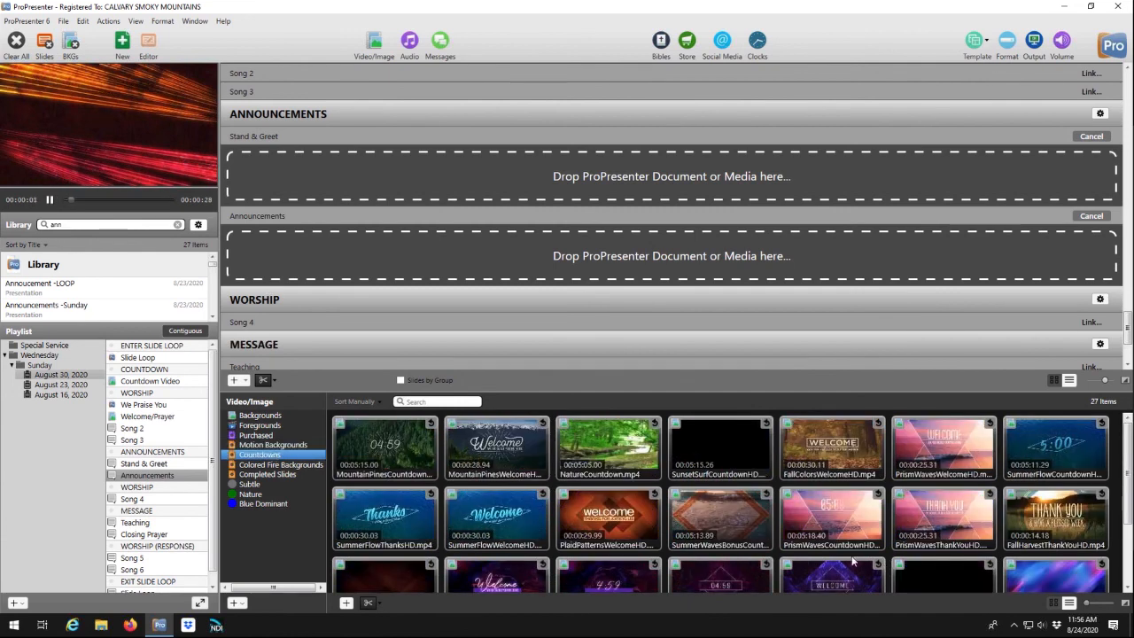
pyautogui.scroll(-2, 846, 560)
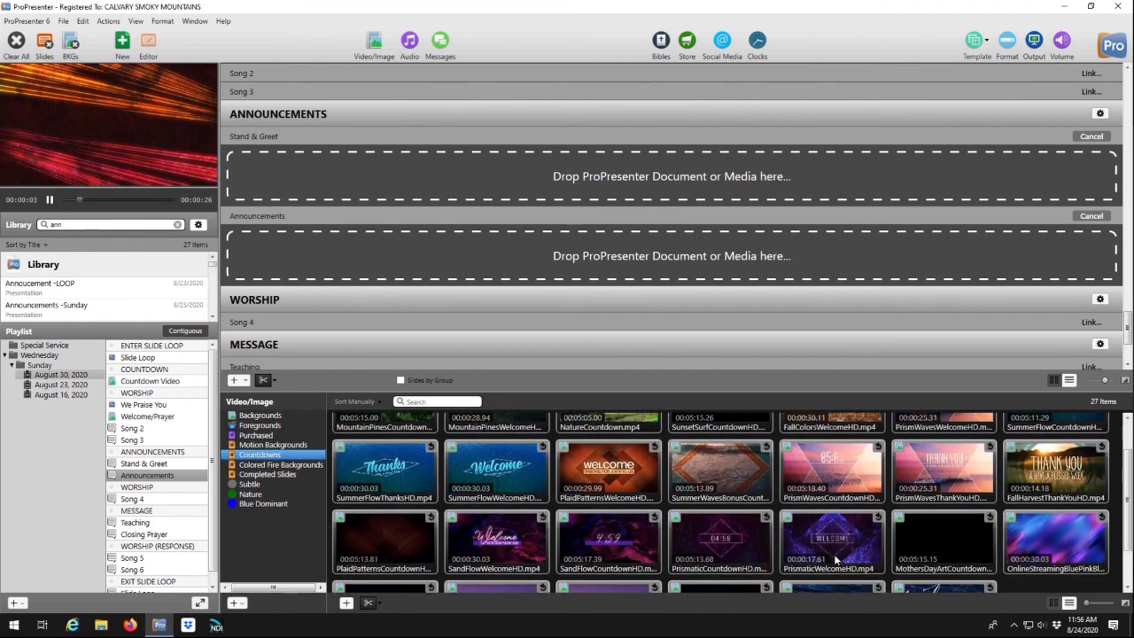
pyautogui.scroll(-2, 835, 559)
pyautogui.moveTo(830, 554); pyautogui.dragTo(505, 180)
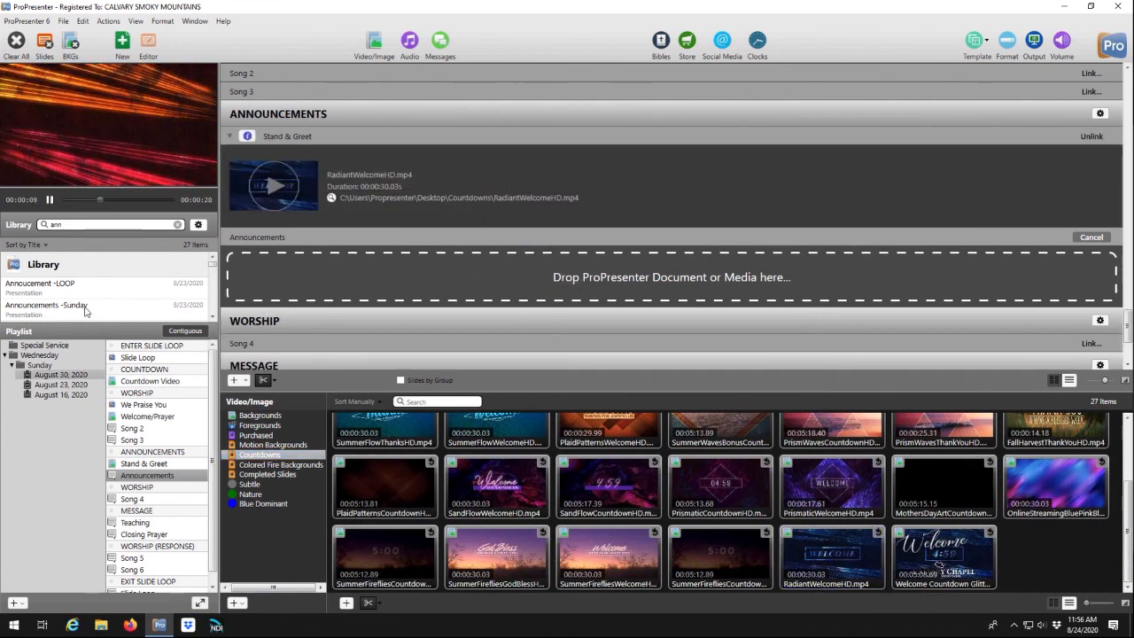
# Step: Link the Announcements -Sunday presentation to the Announcements item, and open that library presentation with smaller slide thumbnails
pyautogui.moveTo(87, 309); pyautogui.dragTo(408, 270)
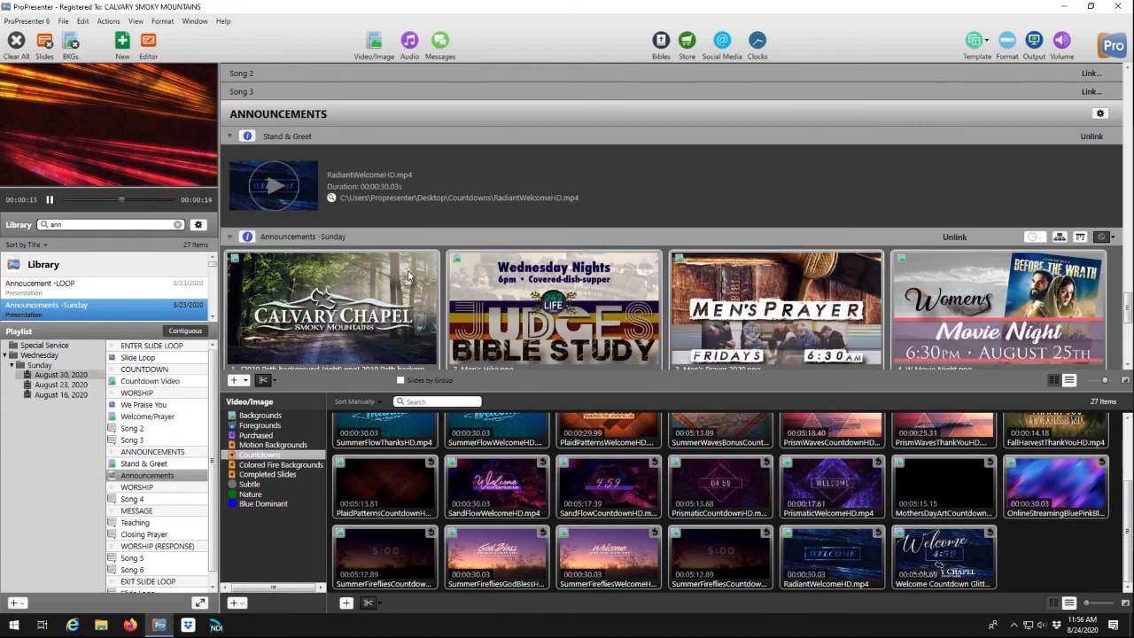
pyautogui.click(84, 304)
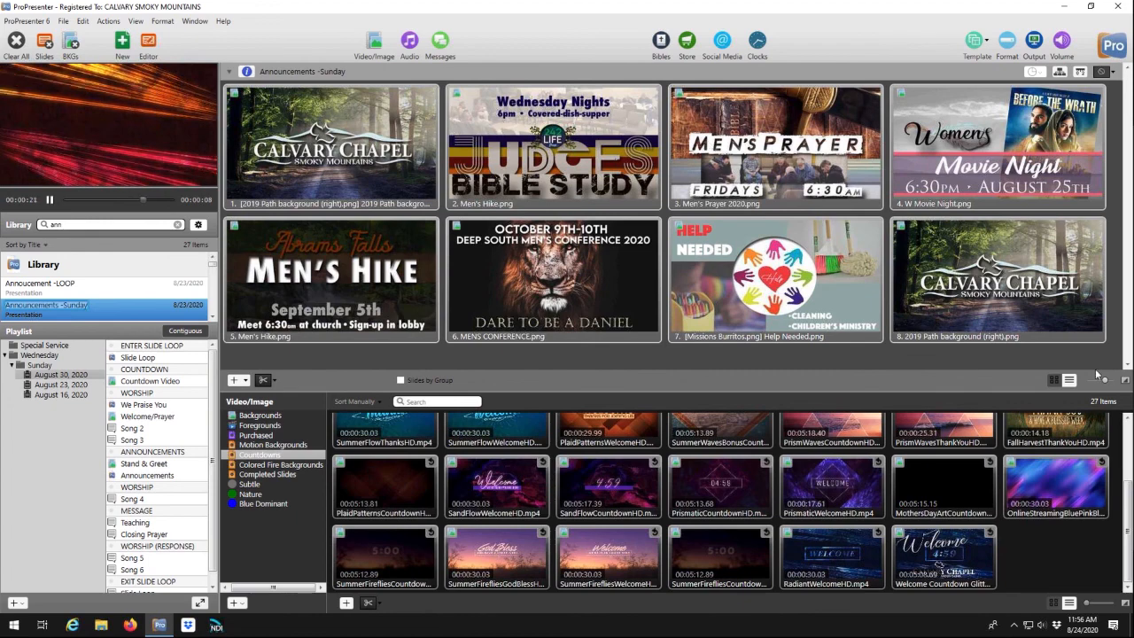
pyautogui.moveTo(1107, 383); pyautogui.dragTo(1097, 382)
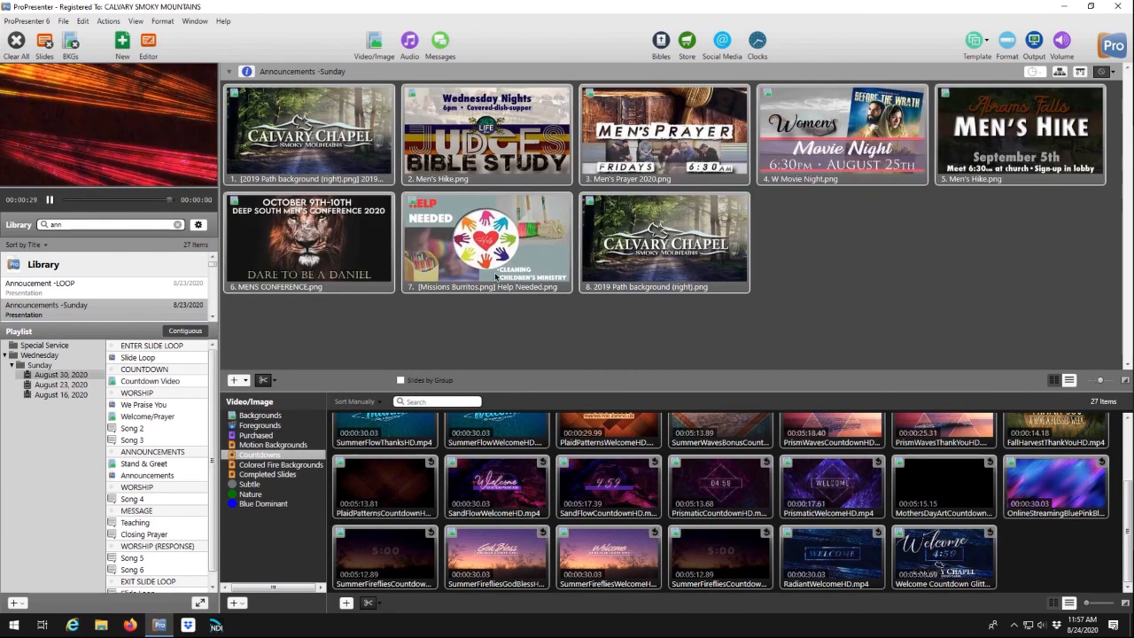
# Step: Add CC Magazines (Updated).png from the Completed Slides media at the end of Announcements -Sunday and move the Help Needed slide directly before it
pyautogui.moveTo(515, 256); pyautogui.dragTo(763, 258)
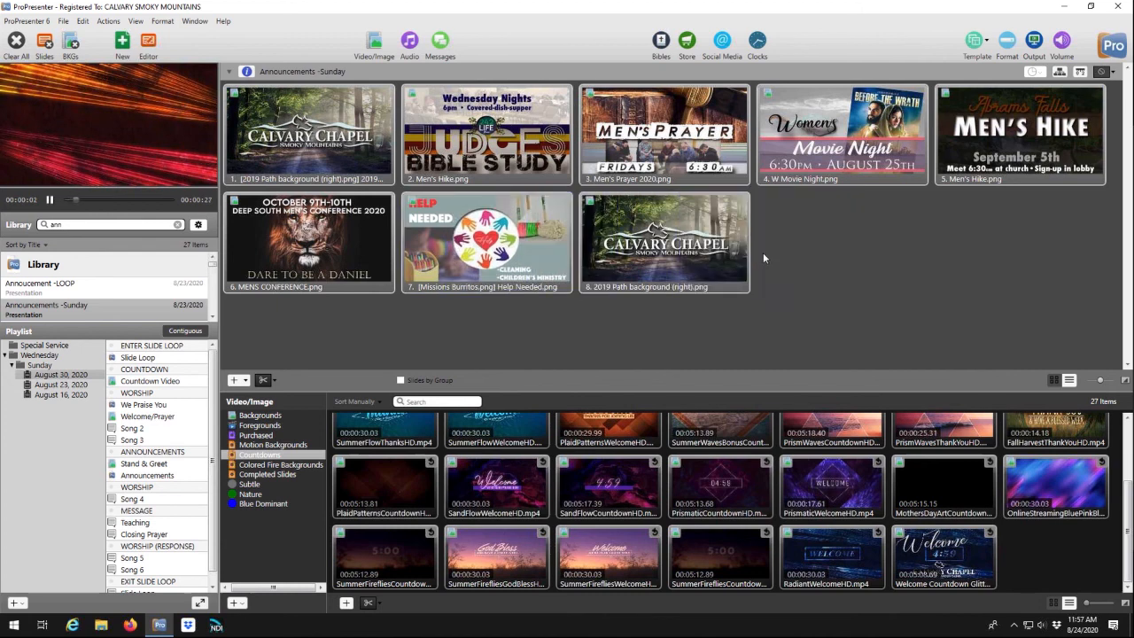
pyautogui.click(269, 476)
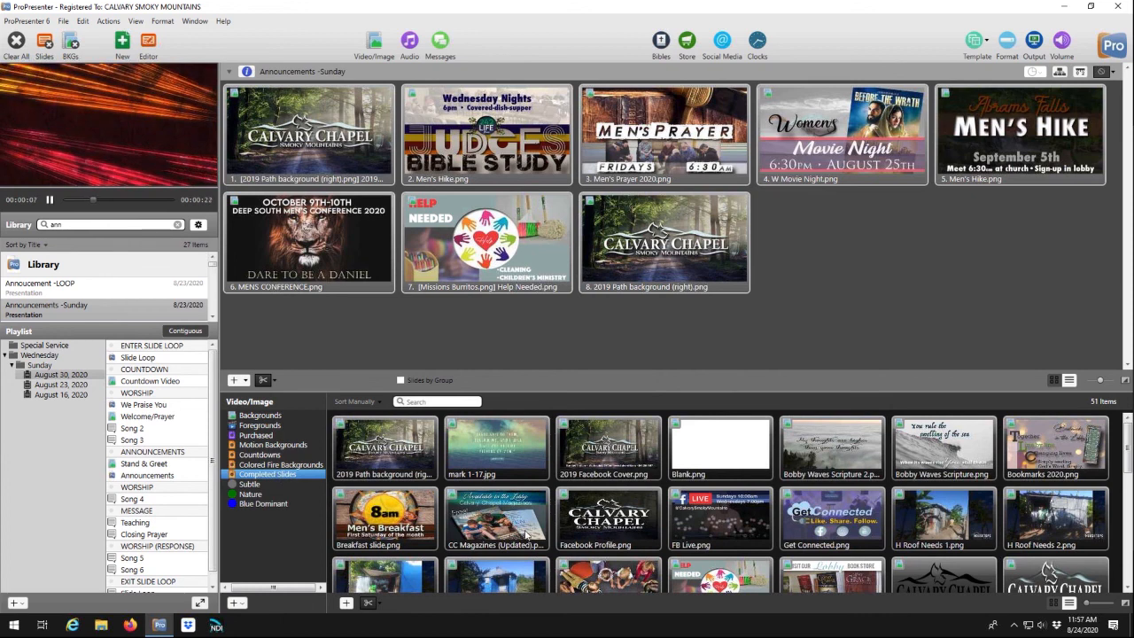
pyautogui.moveTo(528, 535); pyautogui.dragTo(806, 237)
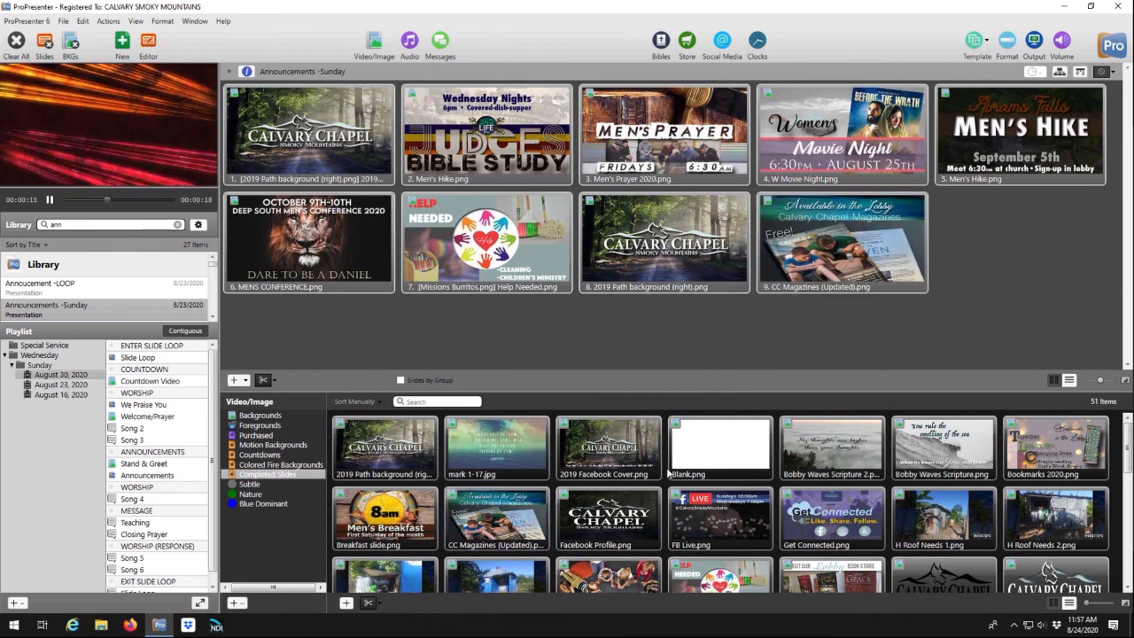
pyautogui.moveTo(497, 266); pyautogui.dragTo(754, 255)
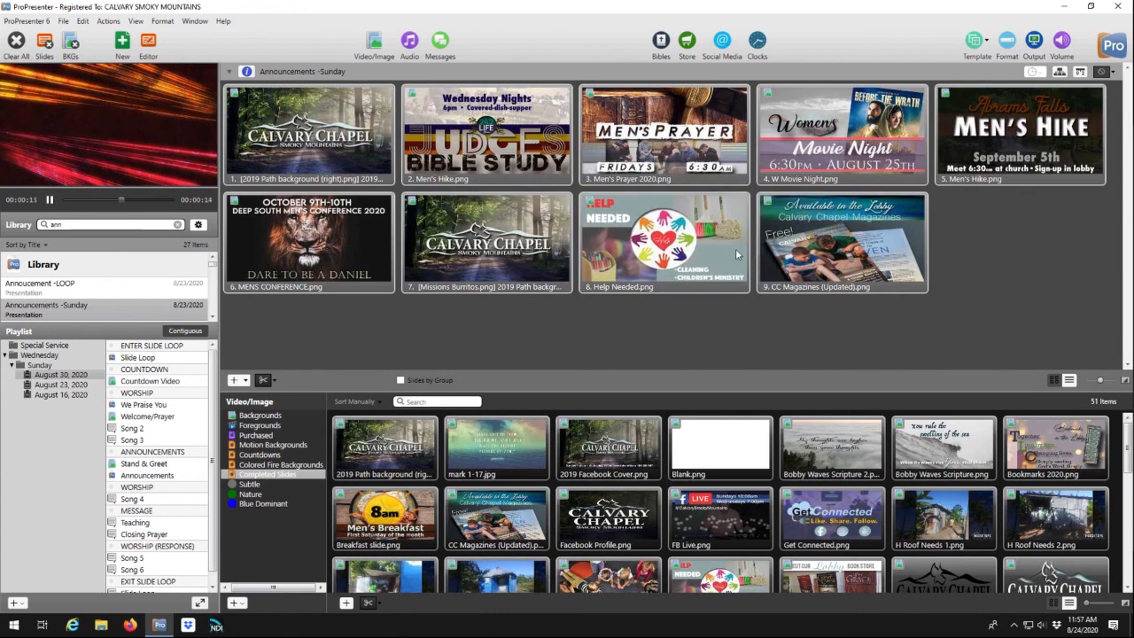
# Step: Delete the W Movie Night slide from Announcements -Sunday and browse the remaining Completed Slides media
pyautogui.rightClick(812, 143)
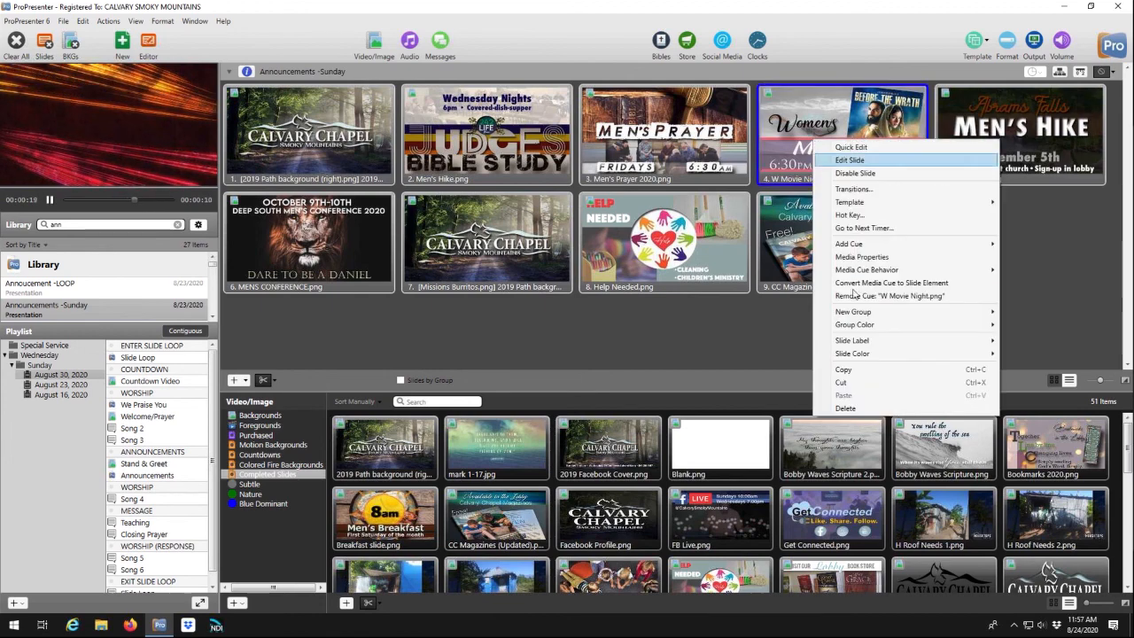
pyautogui.click(846, 409)
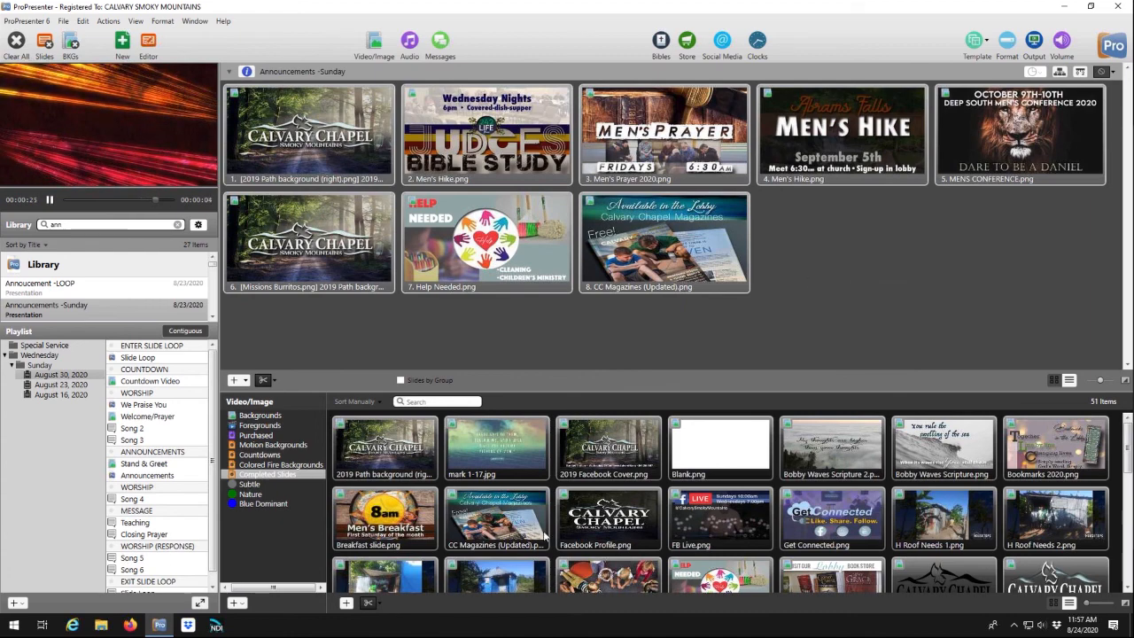
pyautogui.scroll(-3, 544, 535)
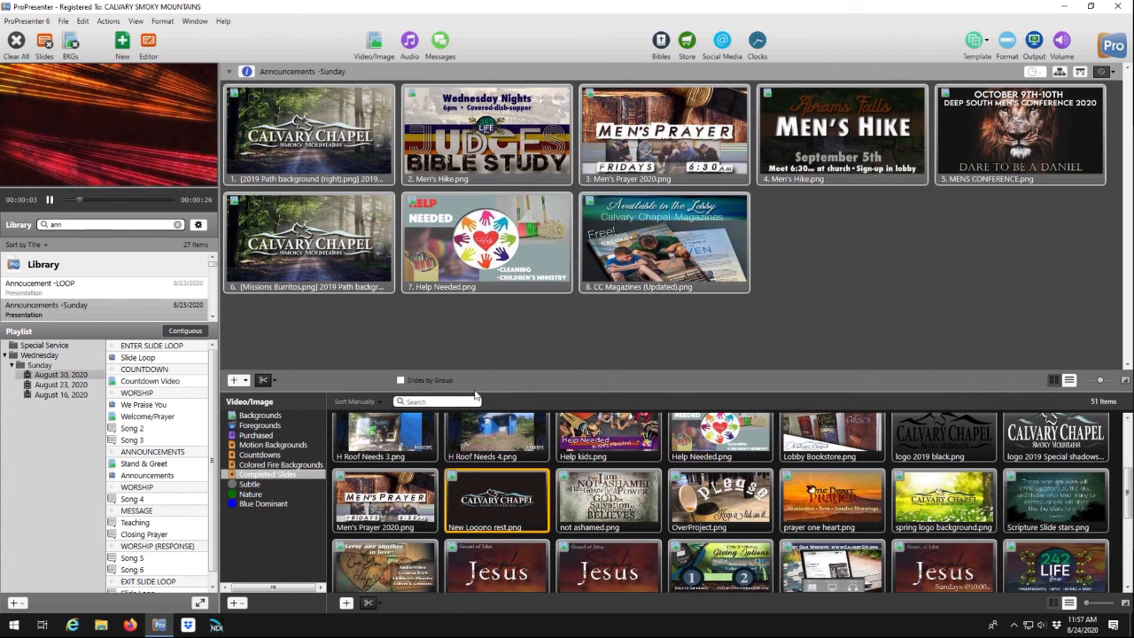
# Step: Open the first Verse 1 slide of We Praise You in the slide editor and hide the Video/Image media
pyautogui.click(144, 406)
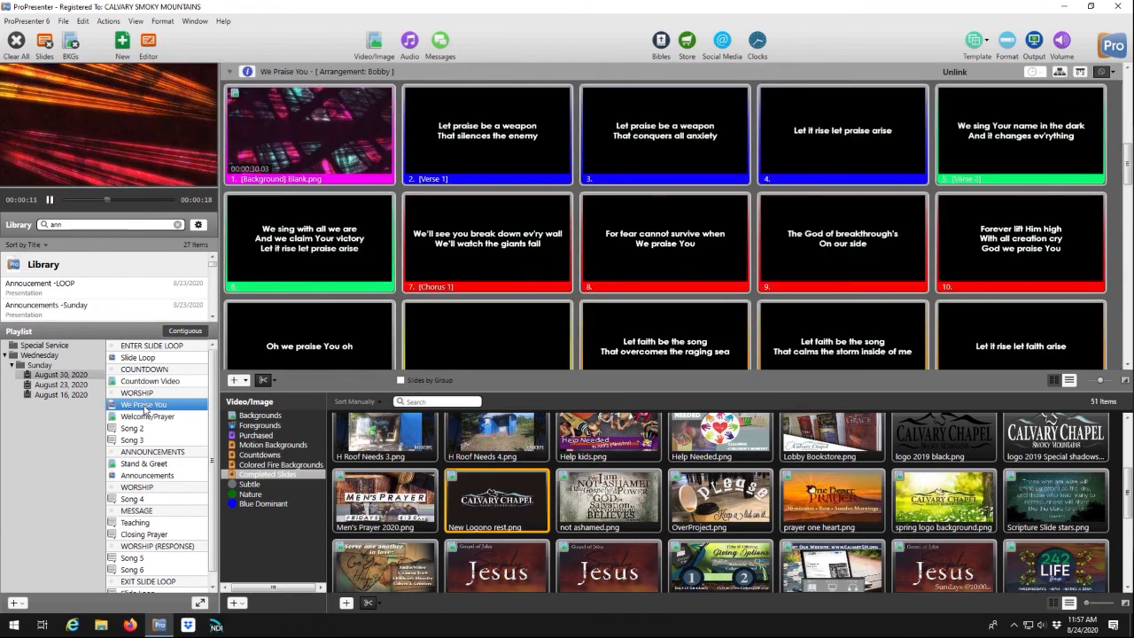
pyautogui.rightClick(505, 137)
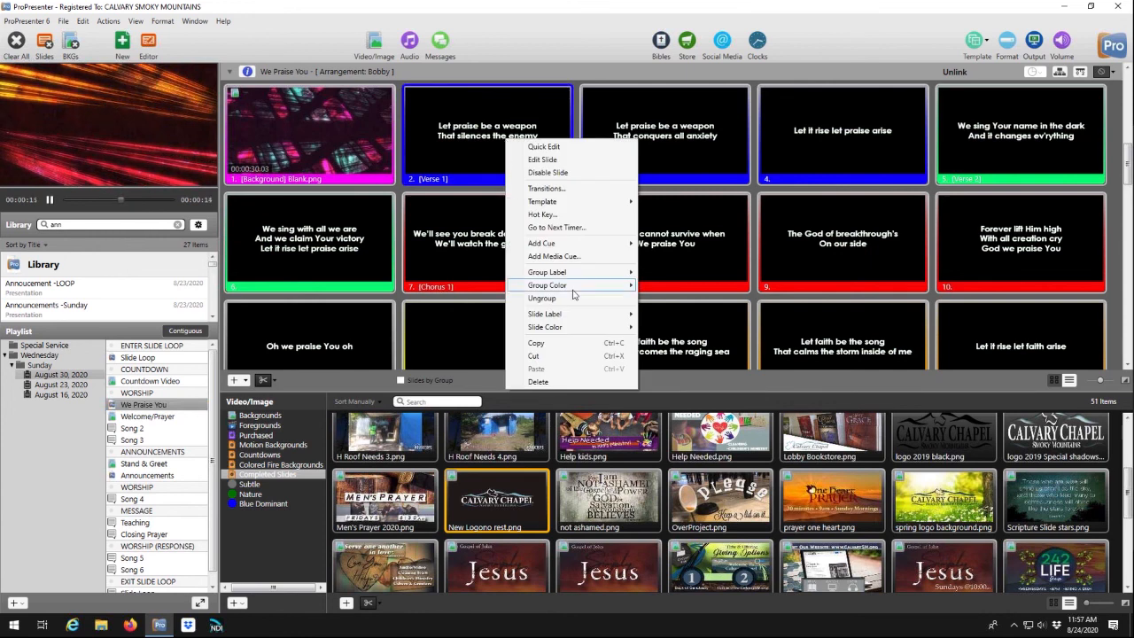
pyautogui.click(544, 160)
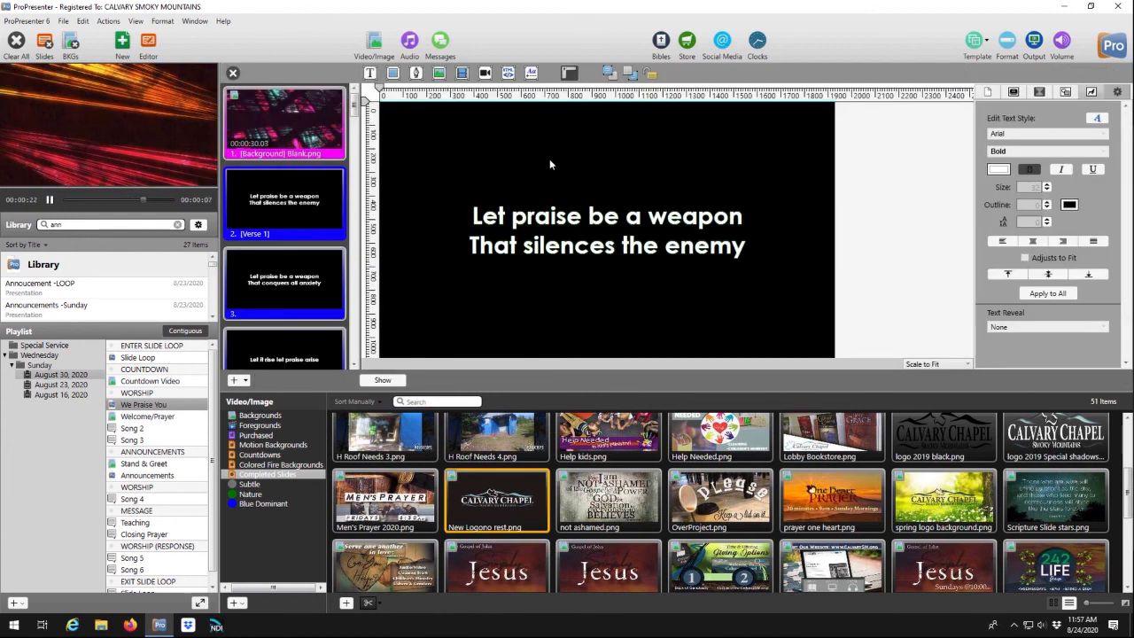
pyautogui.click(374, 40)
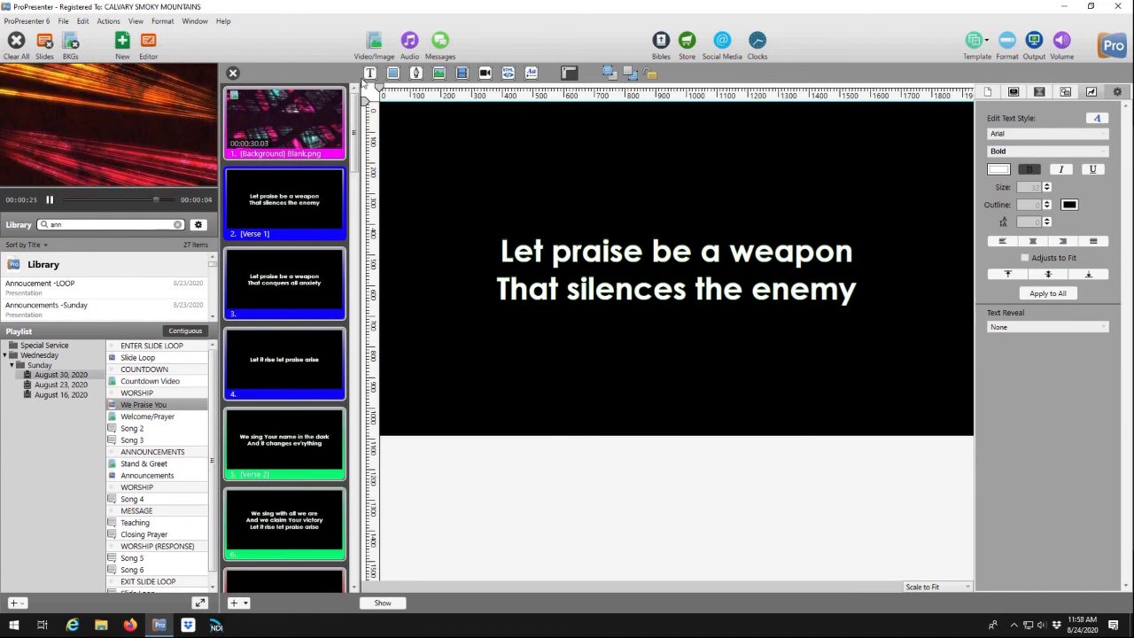
# Step: Examine the slide and editing commands available for the first Verse 1 slide
pyautogui.rightClick(305, 230)
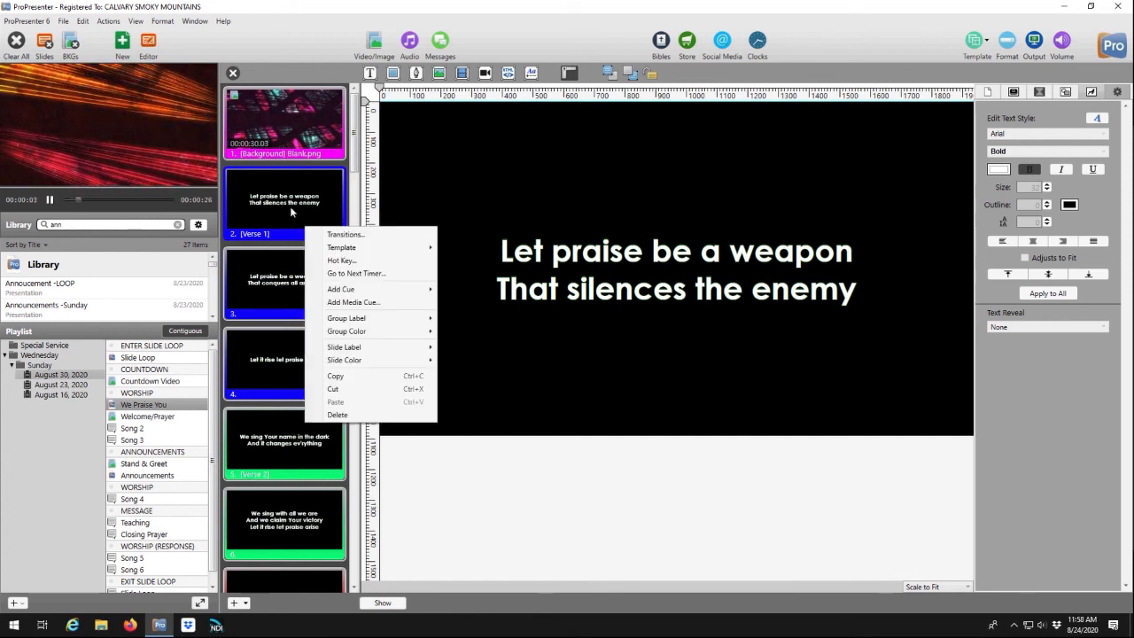
pyautogui.click(292, 208)
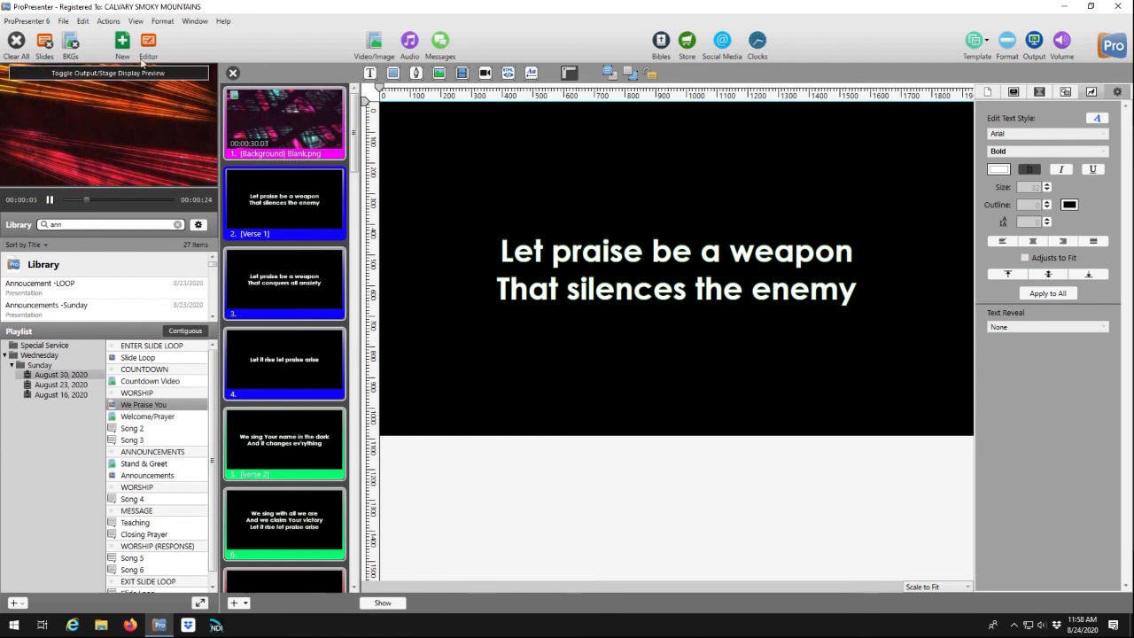
pyautogui.click(82, 22)
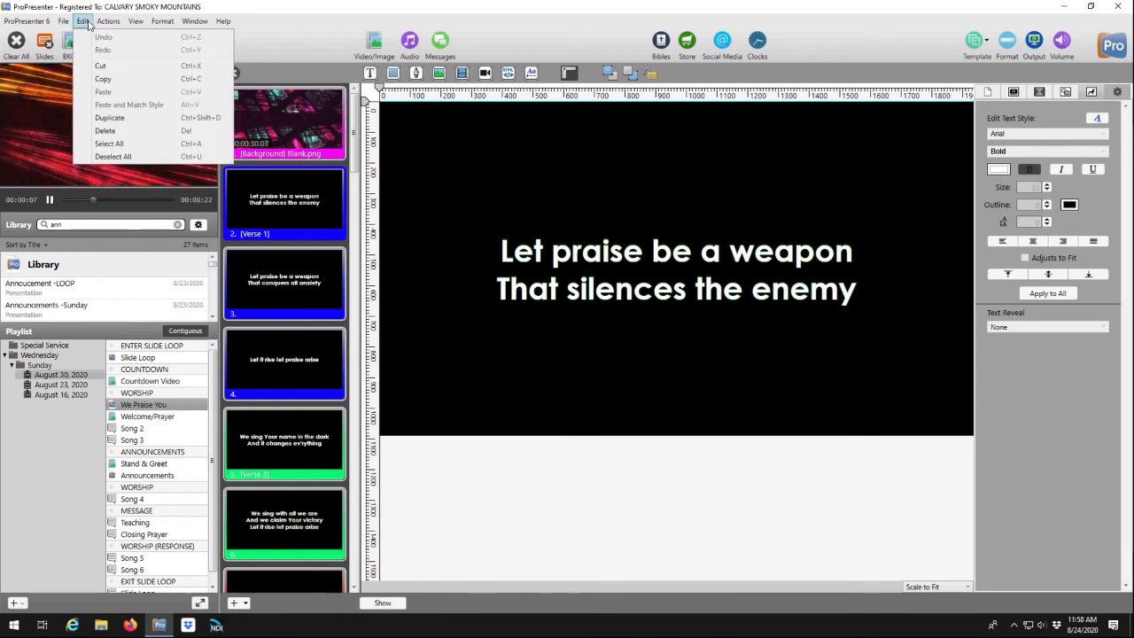